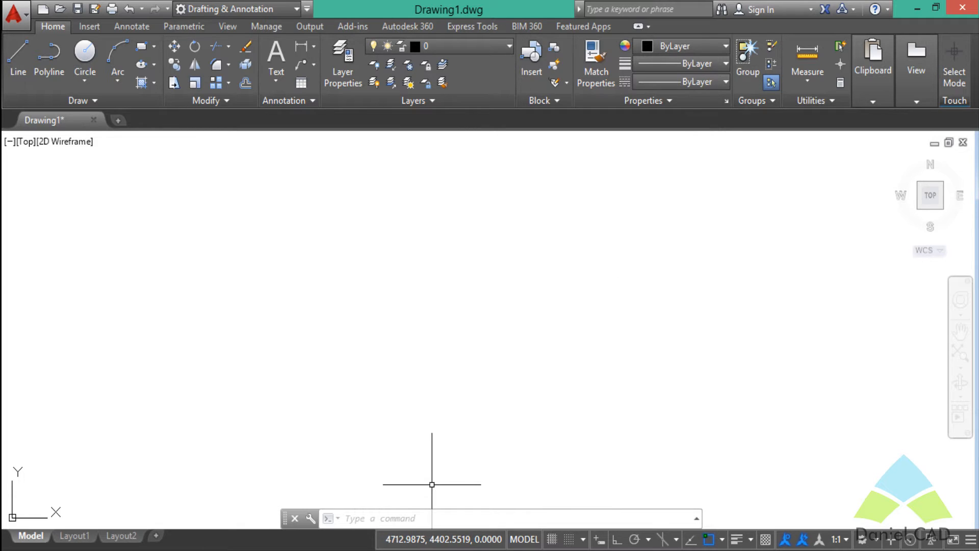
# Step: Start a multiline text and define its text box in the upper-middle area of the empty drawing
pyautogui.click(270, 494)
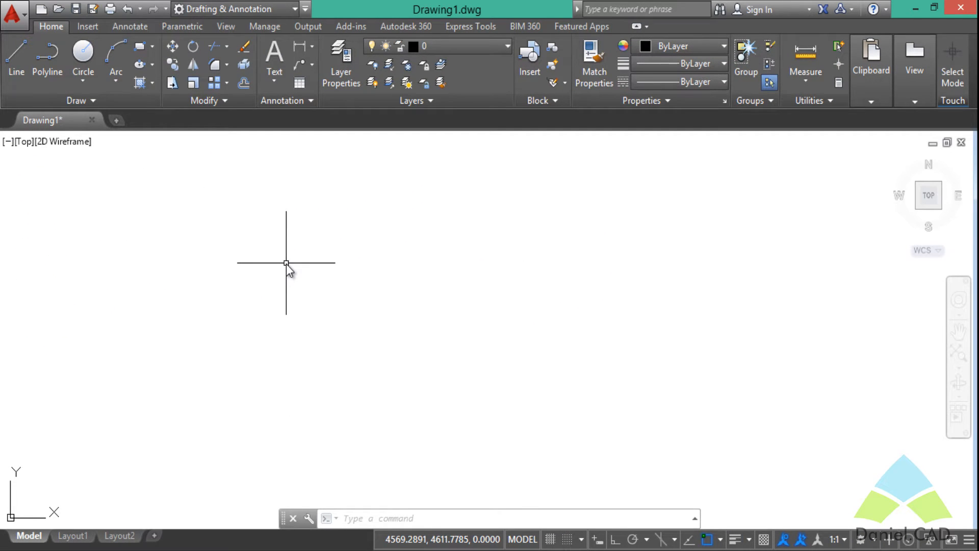
pyautogui.click(277, 83)
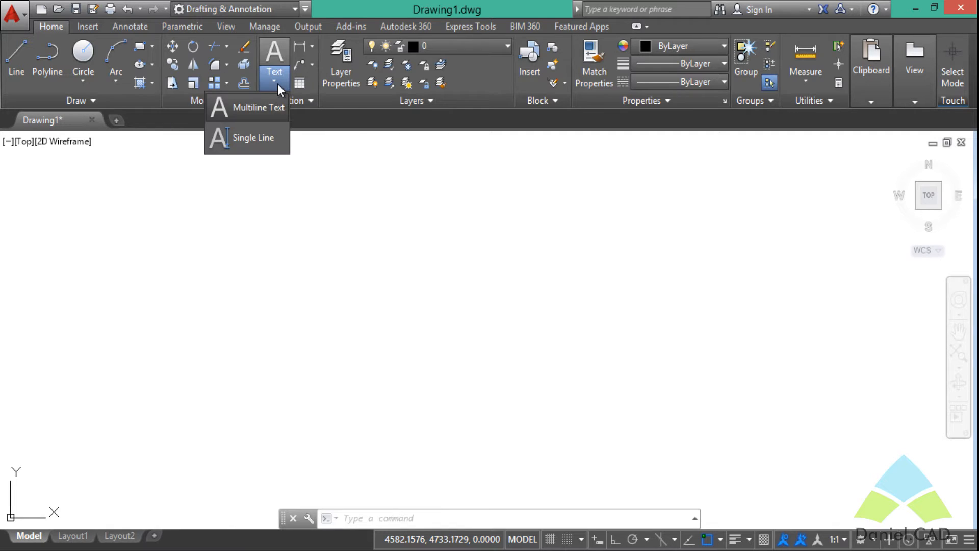
pyautogui.click(263, 106)
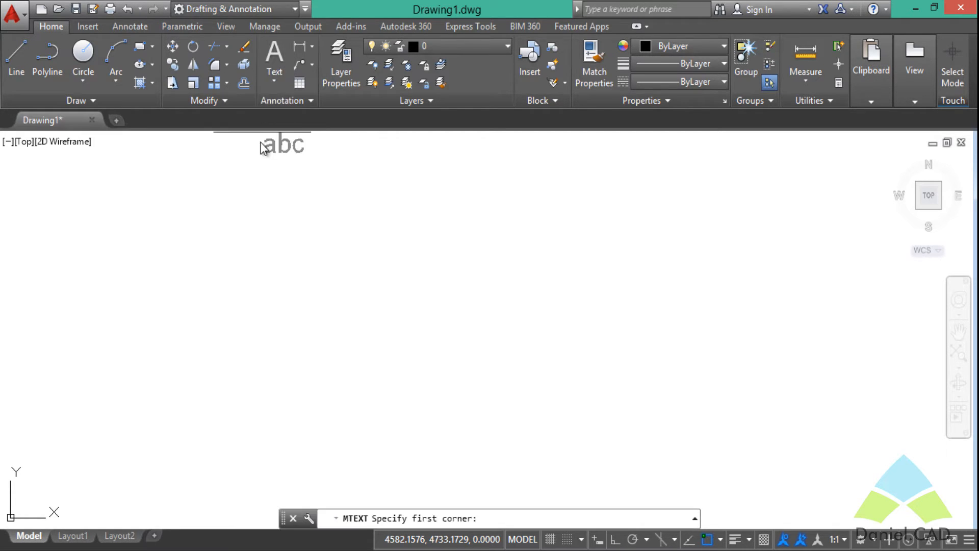
pyautogui.click(203, 225)
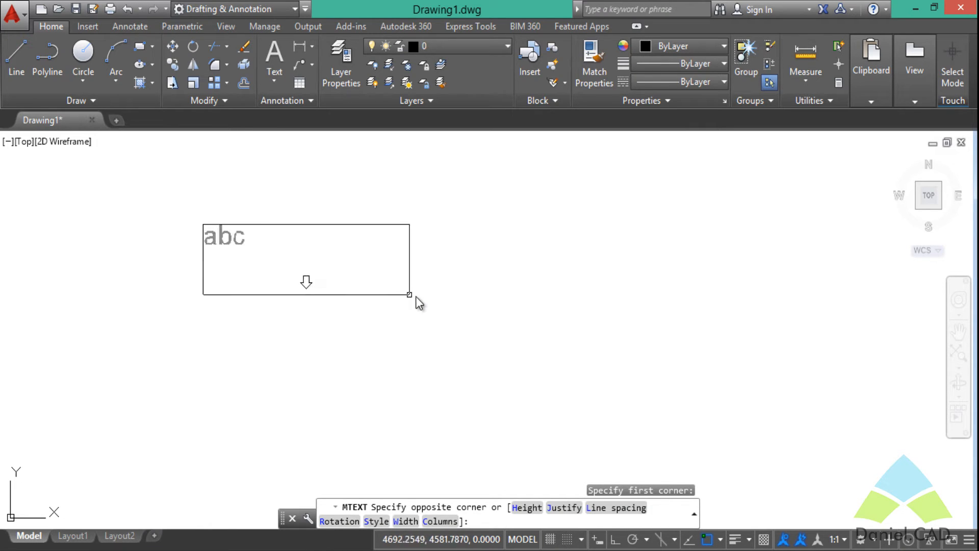
pyautogui.click(416, 296)
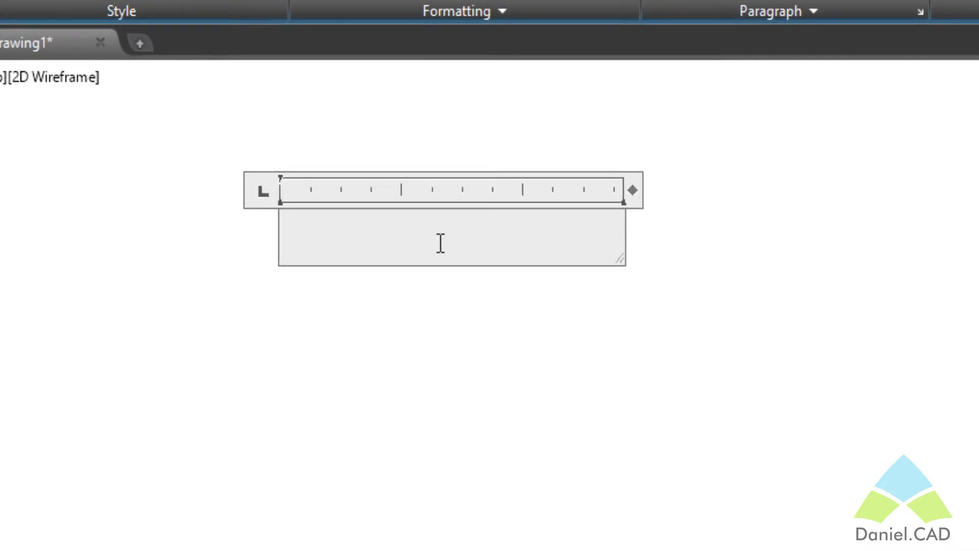
# Step: Enter the field expression %<\AcExpr (6+4)>% in the text box
pyautogui.write('%')
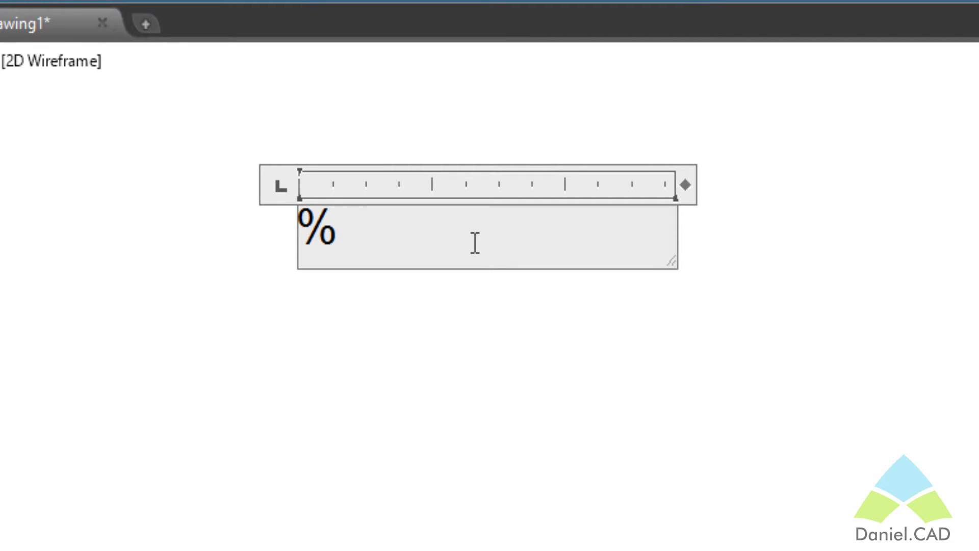
pyautogui.write('<\\Ac')
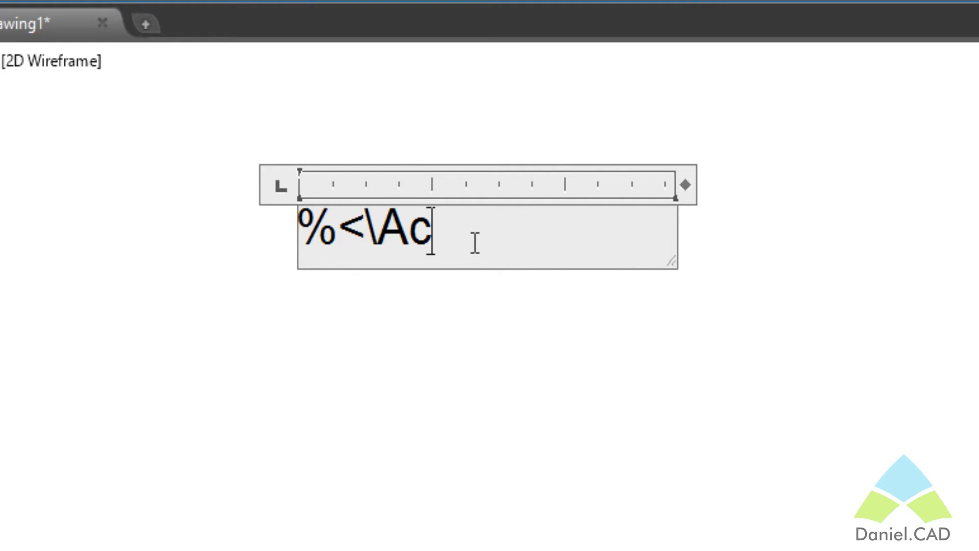
pyautogui.write('Ex')
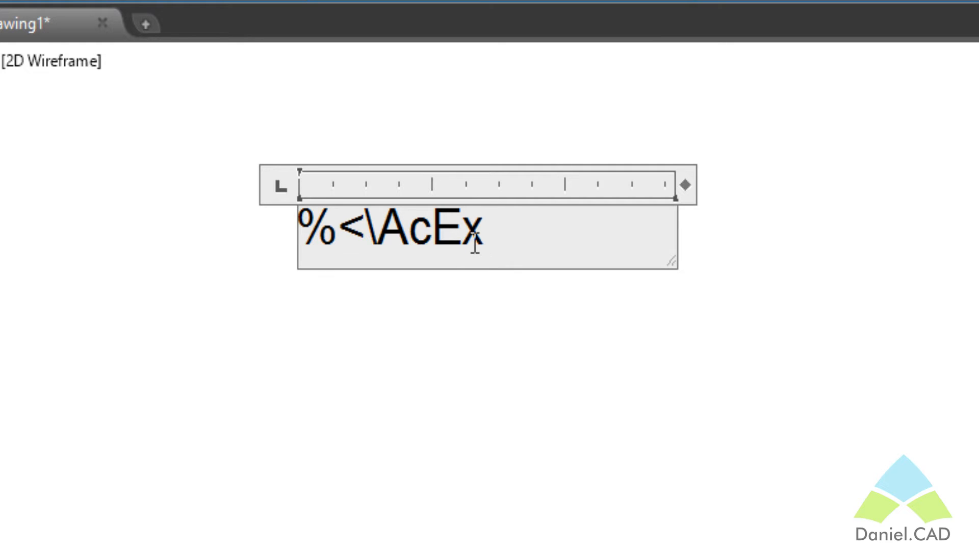
pyautogui.write('pr')
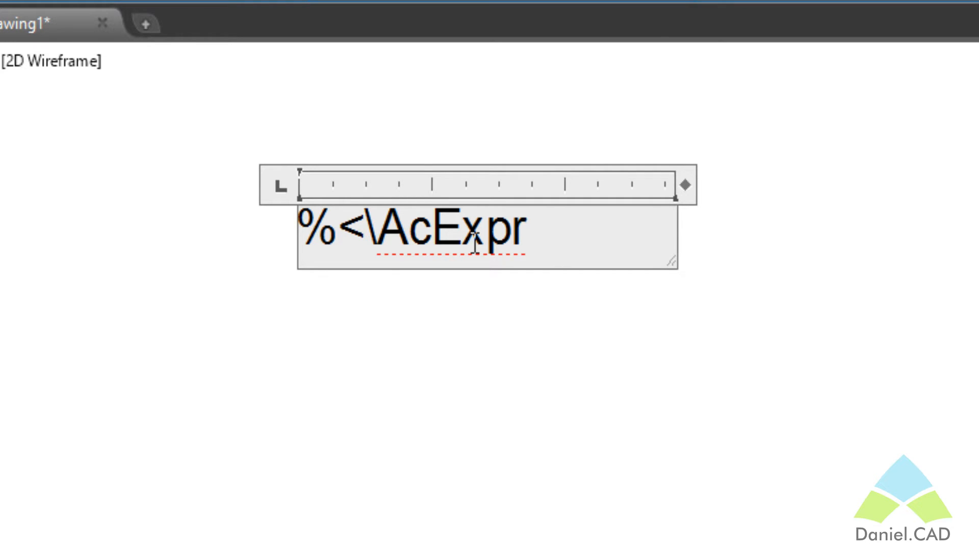
pyautogui.write(' ()')
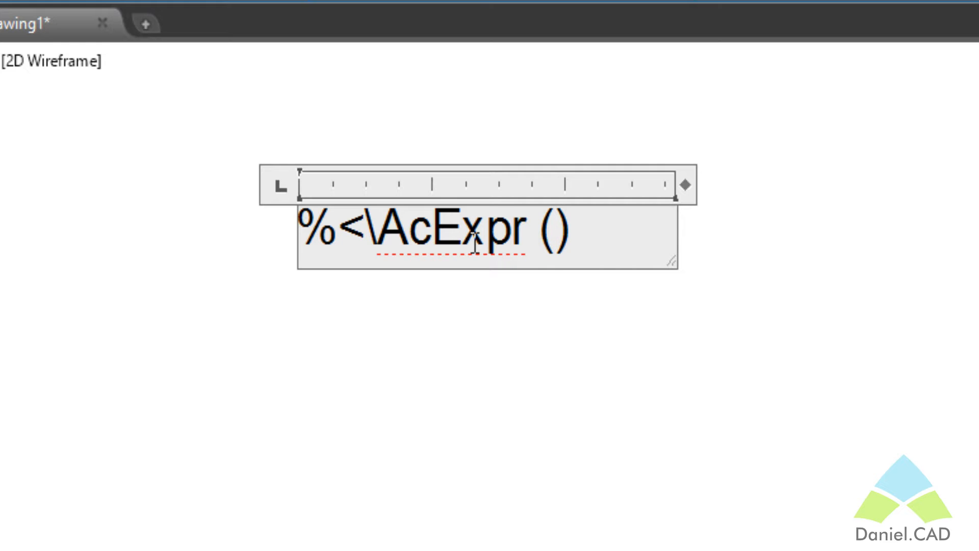
pyautogui.write('6+4')
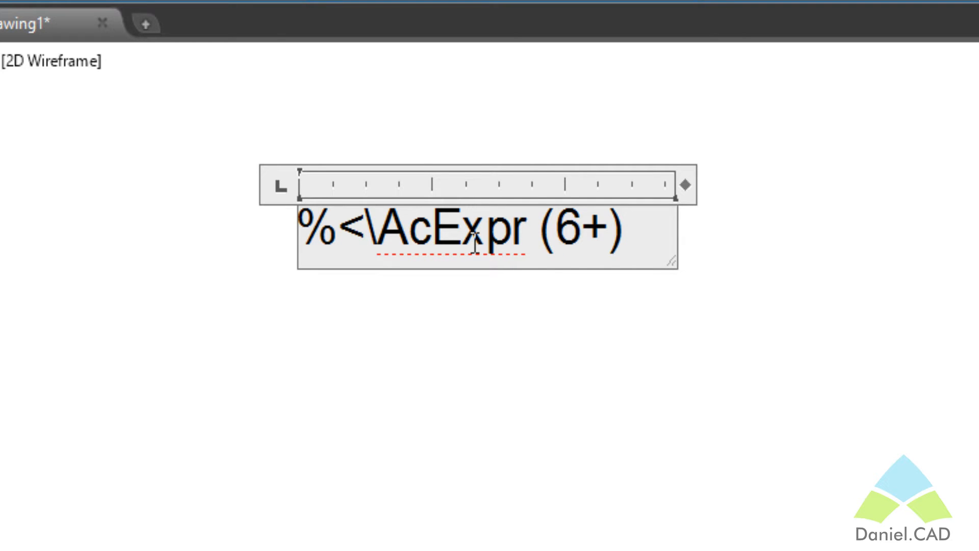
pyautogui.press('Right')
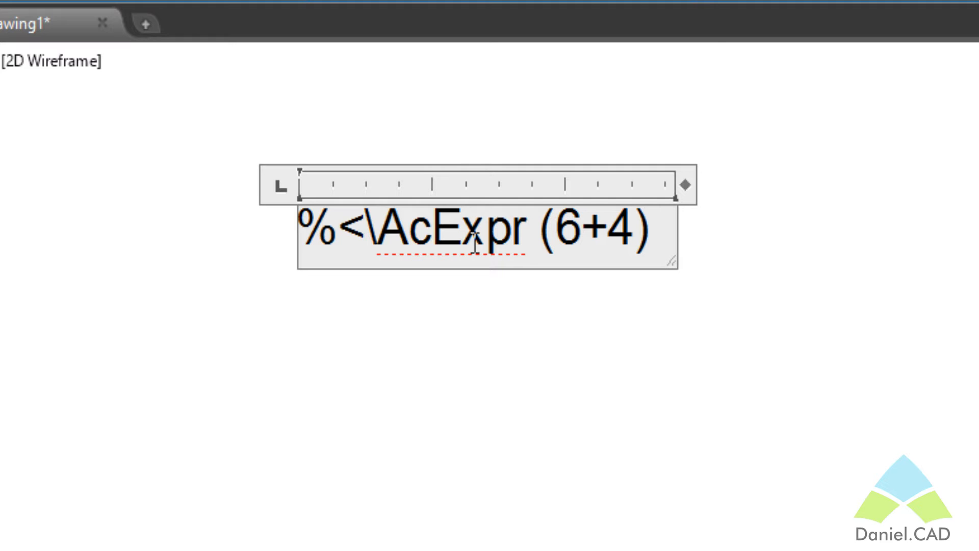
pyautogui.write('>%')
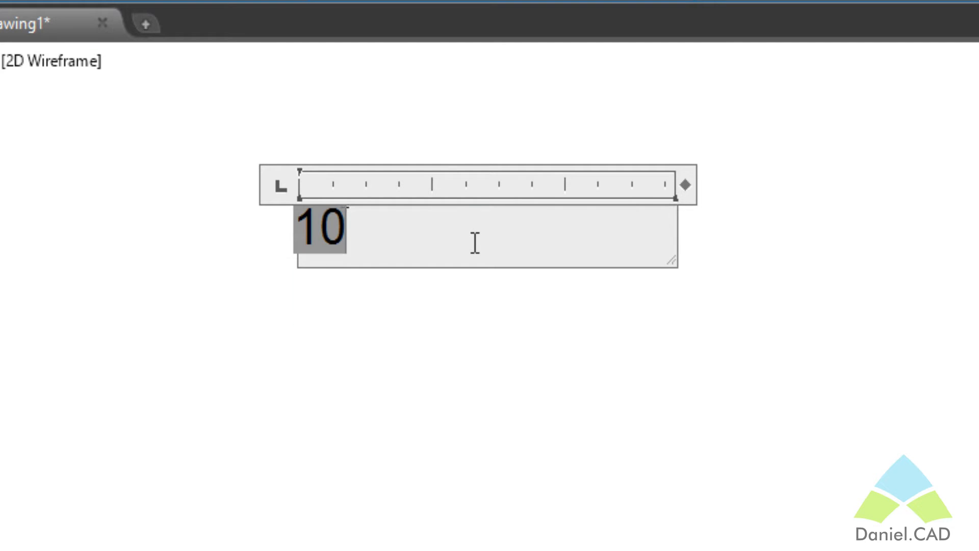
# Step: Undo the conversion of the expression into a field and widen the text box so it fits on one line
pyautogui.hotkey('ctrl', 'z')
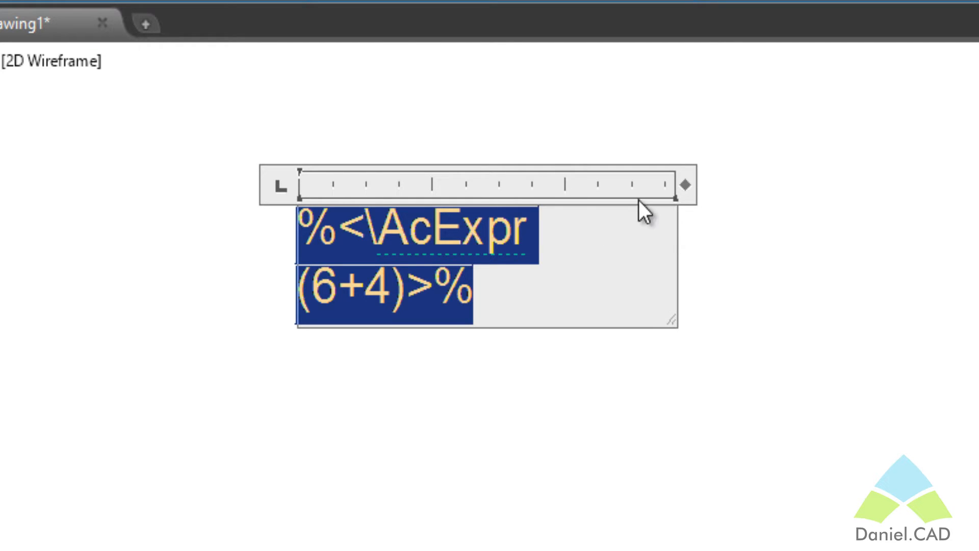
pyautogui.moveTo(681, 184); pyautogui.dragTo(940, 184)
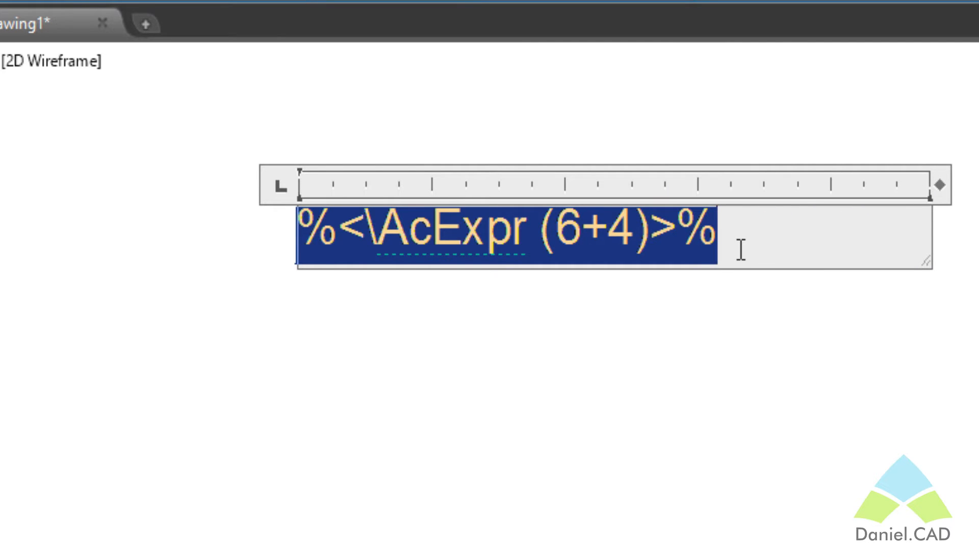
pyautogui.click(718, 239)
# Step: Replace 6+4 with pi in the expression and retype its closing % to convert it into a field
pyautogui.moveTo(626, 240); pyautogui.dragTo(554, 237)
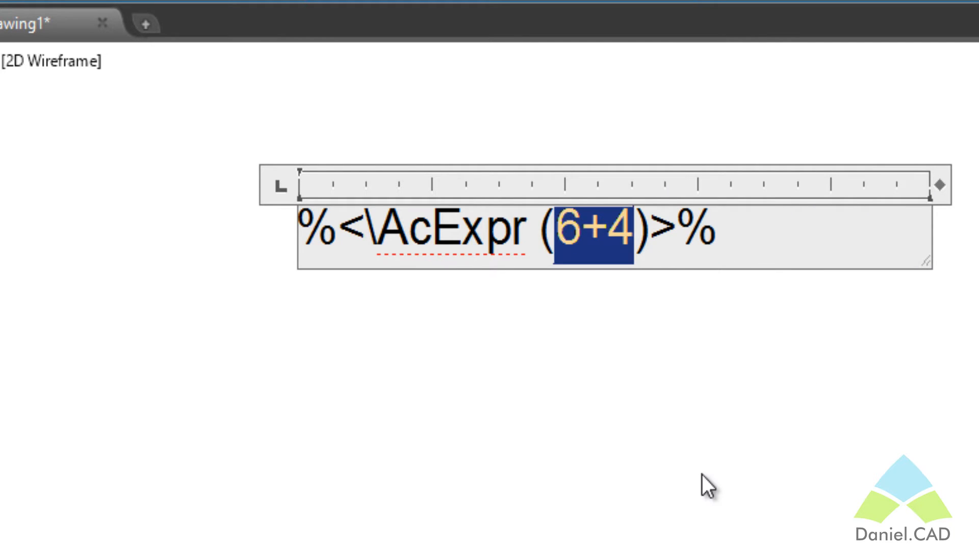
pyautogui.click(634, 240)
pyautogui.moveTo(633, 236); pyautogui.dragTo(560, 219)
pyautogui.write('pi')
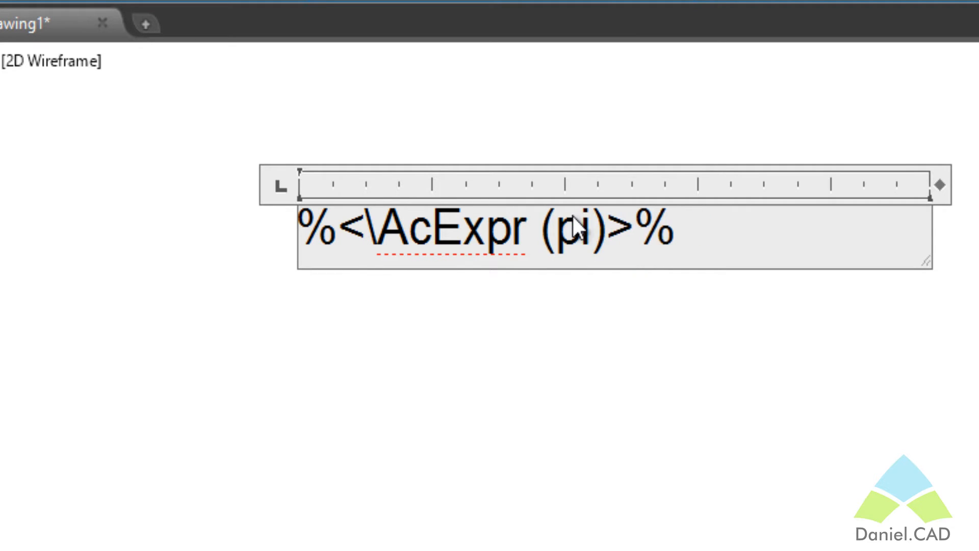
pyautogui.click(659, 234)
pyautogui.press('BackSpace')
pyautogui.write('%')
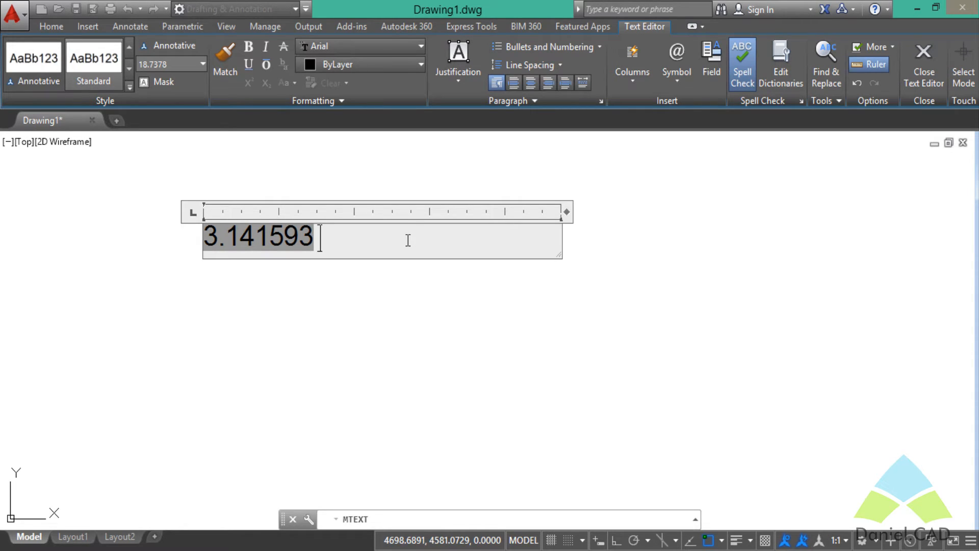
# Step: Add the word "Resultado" after the calculated field and move two lines down
pyautogui.write('Res')
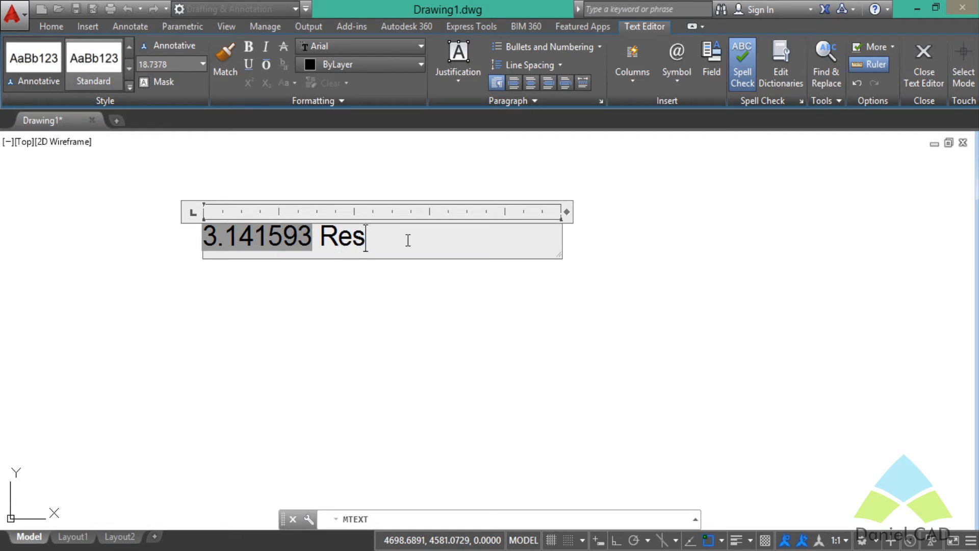
pyautogui.write('ultado')
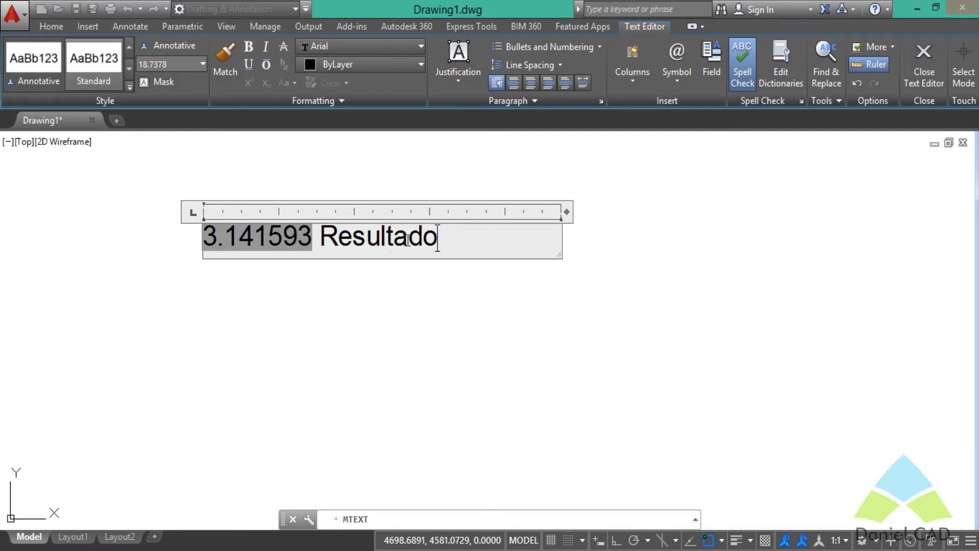
pyautogui.press('Return')
pyautogui.press('Return')
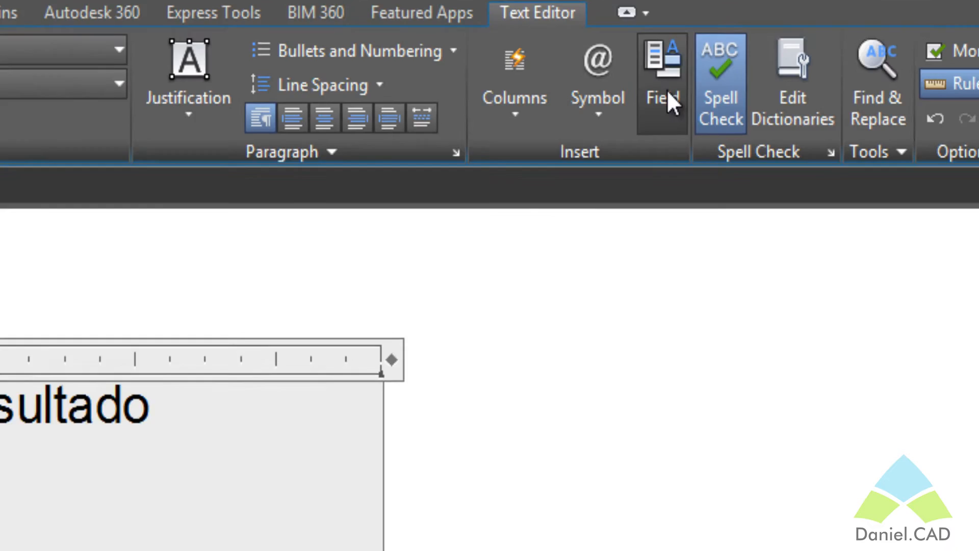
# Step: Start inserting a field in the text, browse the available field names and choose Formula
pyautogui.click(644, 173)
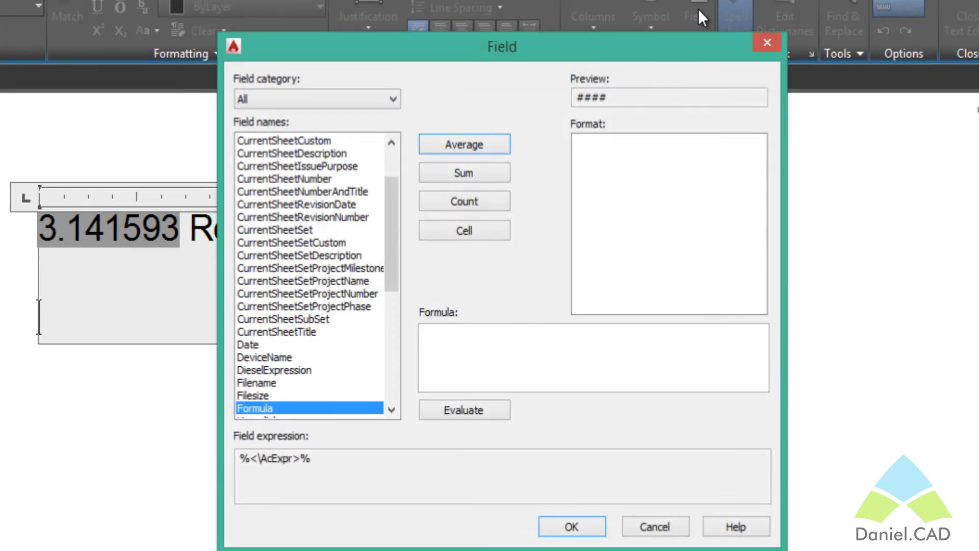
pyautogui.click(316, 203)
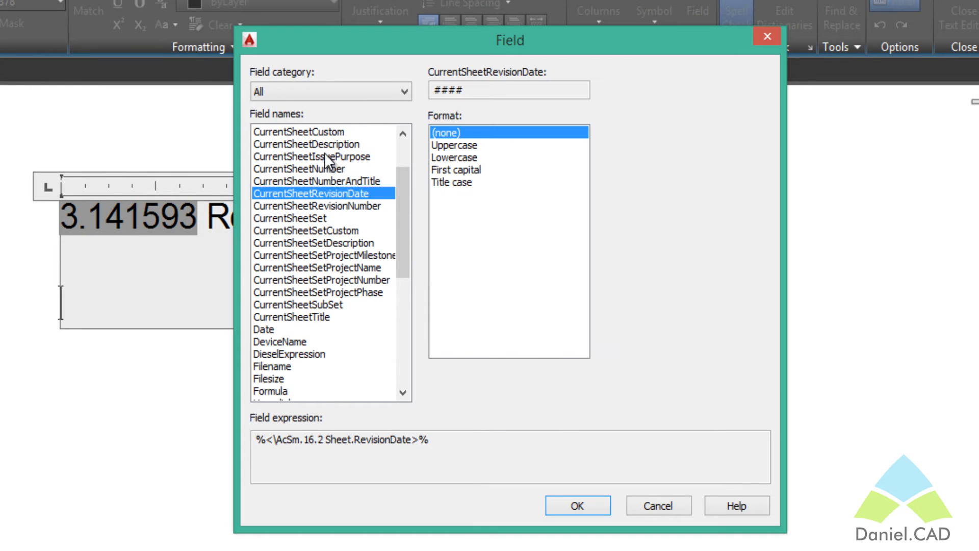
pyautogui.click(324, 156)
pyautogui.scroll(2, 311, 199)
pyautogui.click(286, 131)
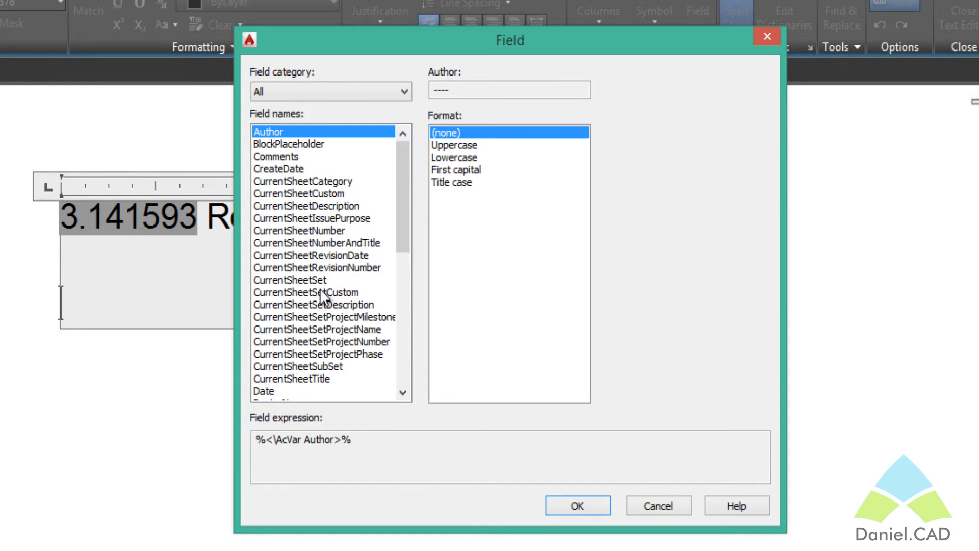
pyautogui.click(317, 206)
pyautogui.scroll(-1, 319, 331)
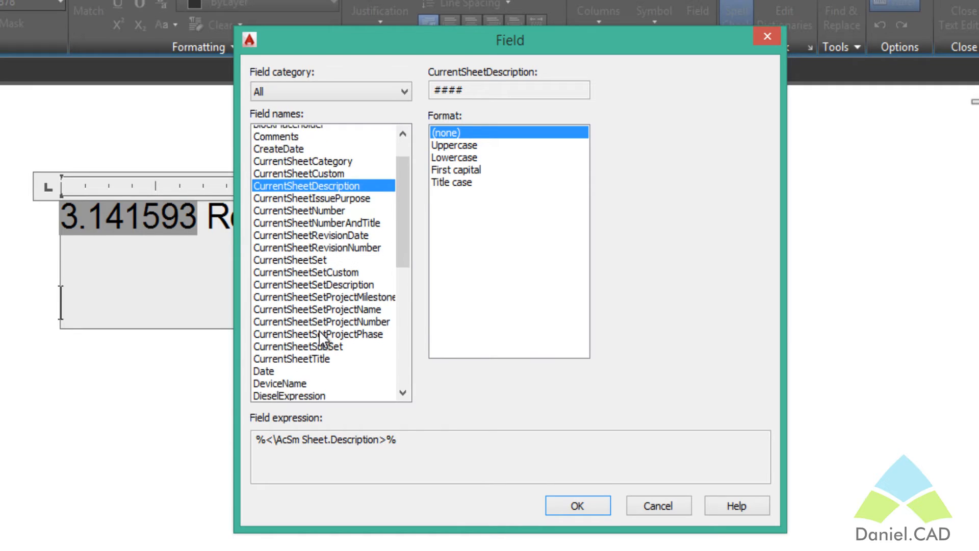
pyautogui.scroll(-1, 311, 334)
pyautogui.scroll(-1, 312, 337)
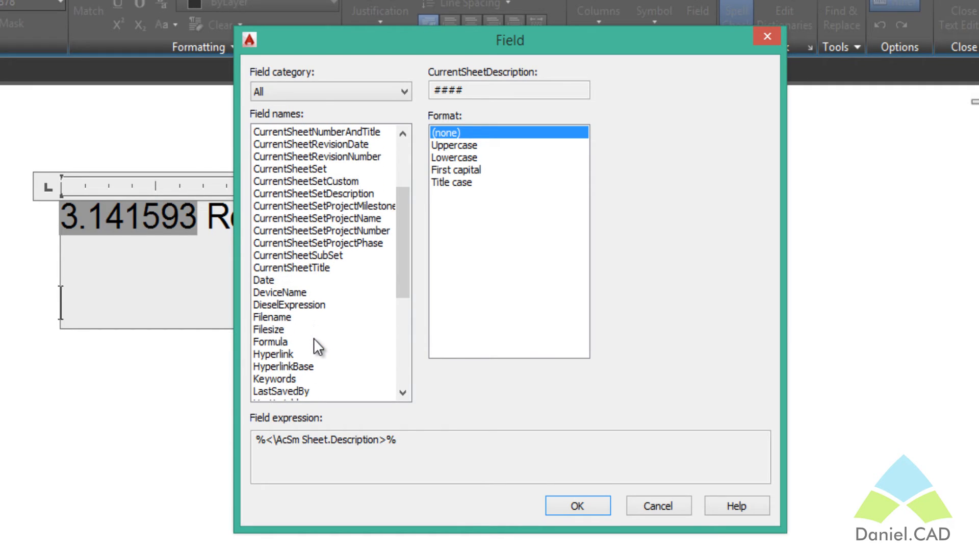
pyautogui.click(284, 341)
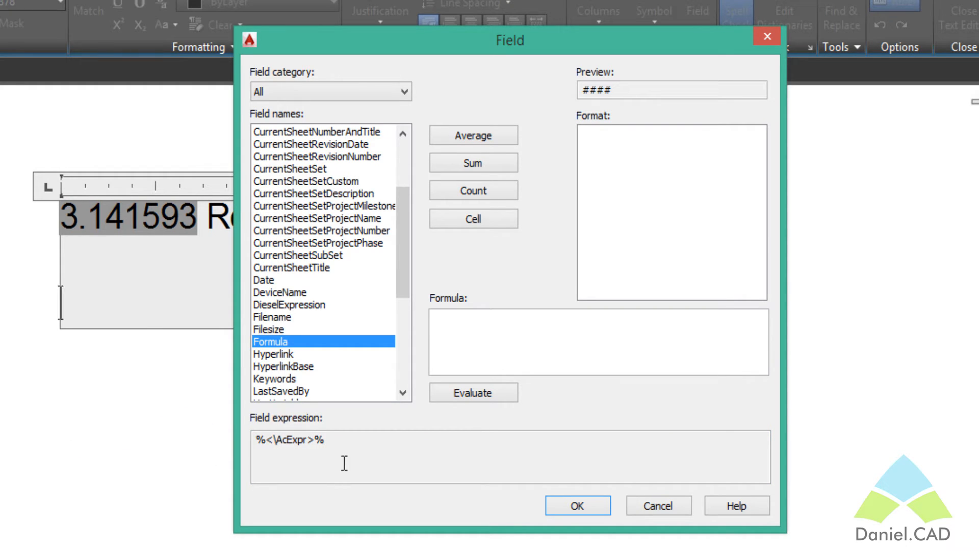
# Step: Preview the formula 2+6, and replace it with 10-8
pyautogui.click(450, 342)
pyautogui.write('2+6')
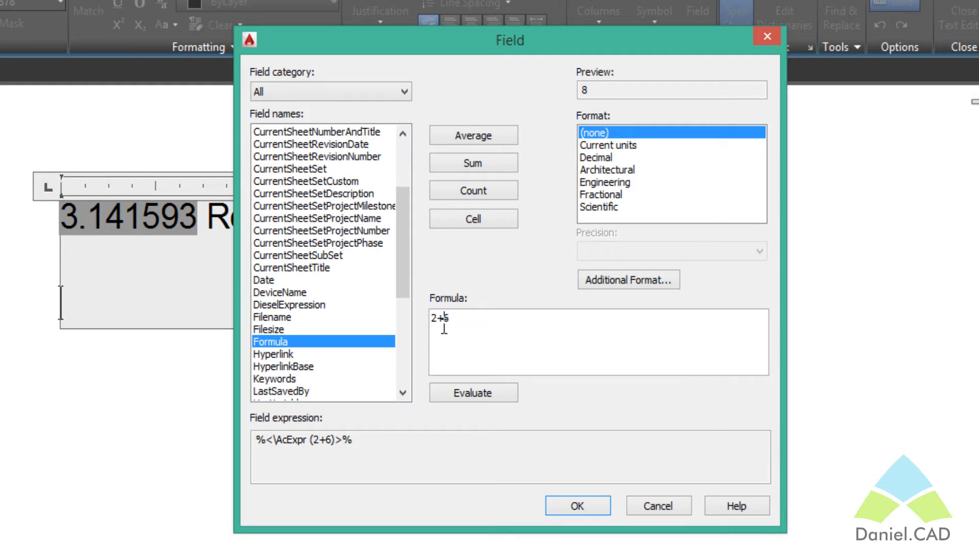
pyautogui.moveTo(458, 324); pyautogui.dragTo(395, 326)
pyautogui.write('10-8')
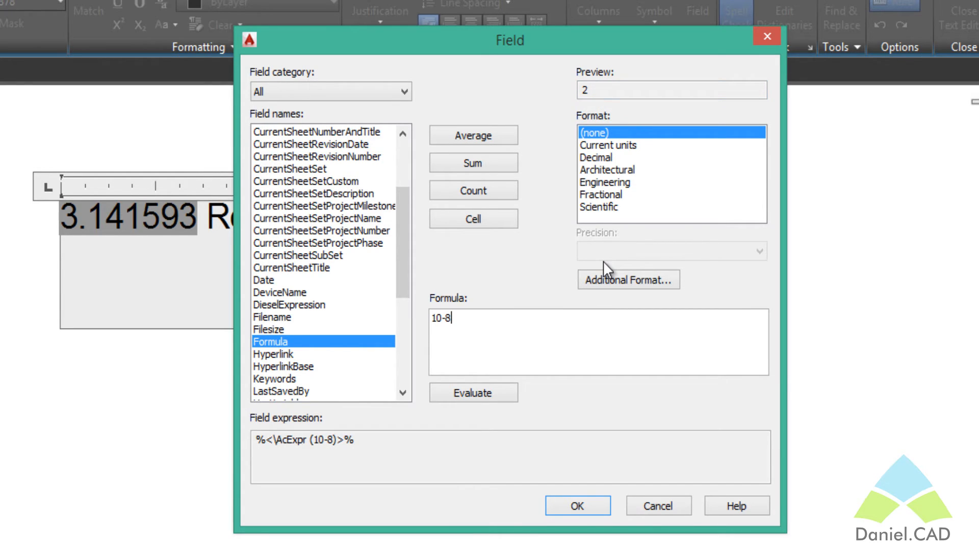
# Step: Replace the formula with 3.5*4 and set its format to Decimal
pyautogui.press('BackSpace')
pyautogui.press('BackSpace')
pyautogui.press('BackSpace')
pyautogui.press('BackSpace')
pyautogui.write('3.5*4')
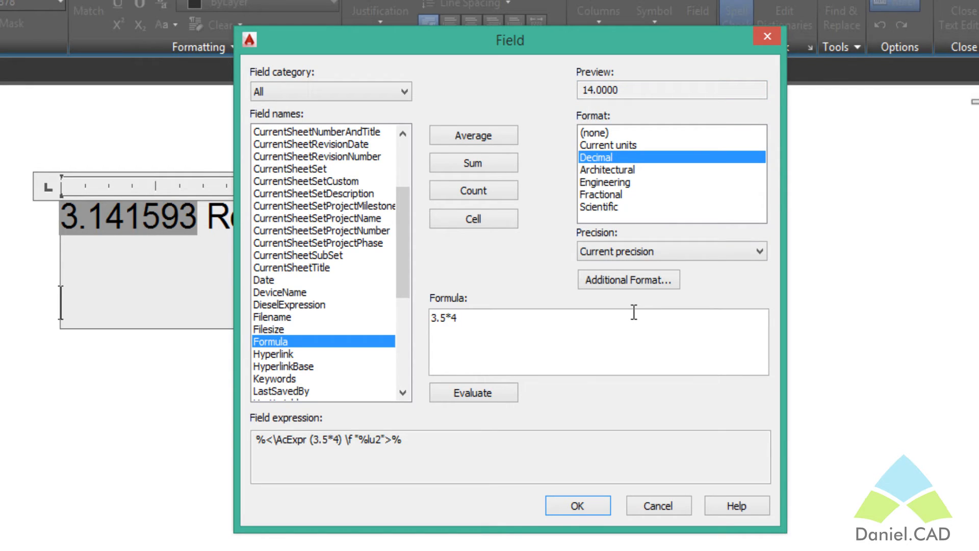
# Step: Change the multiplication to a division so the formula reads 3.5/4
pyautogui.press('Left')
pyautogui.press('BackSpace')
pyautogui.write('/')
pyautogui.press('Right')
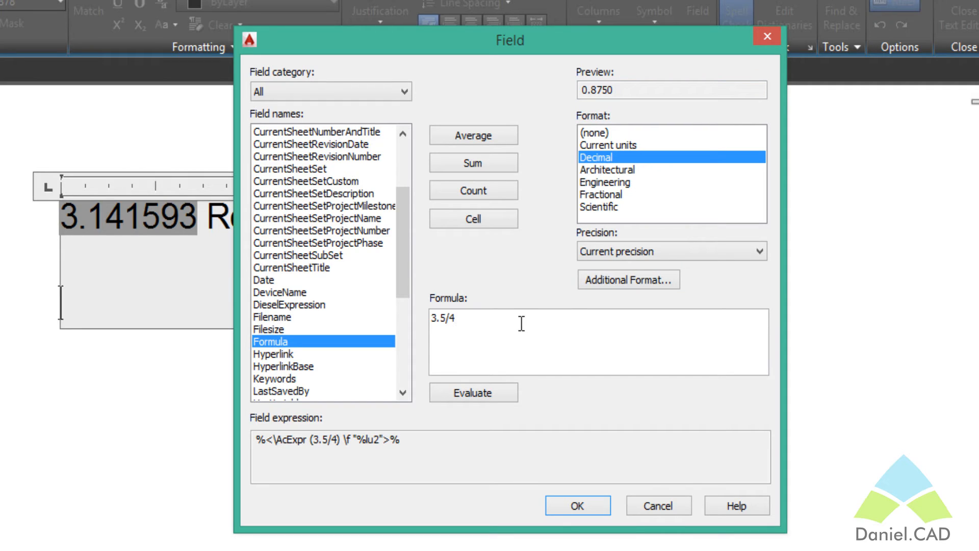
# Step: Replace the formula with the power 2^2 and evaluate it
pyautogui.hotkey('ctrl', 'a')
pyautogui.write('2')
pyautogui.write('^2')
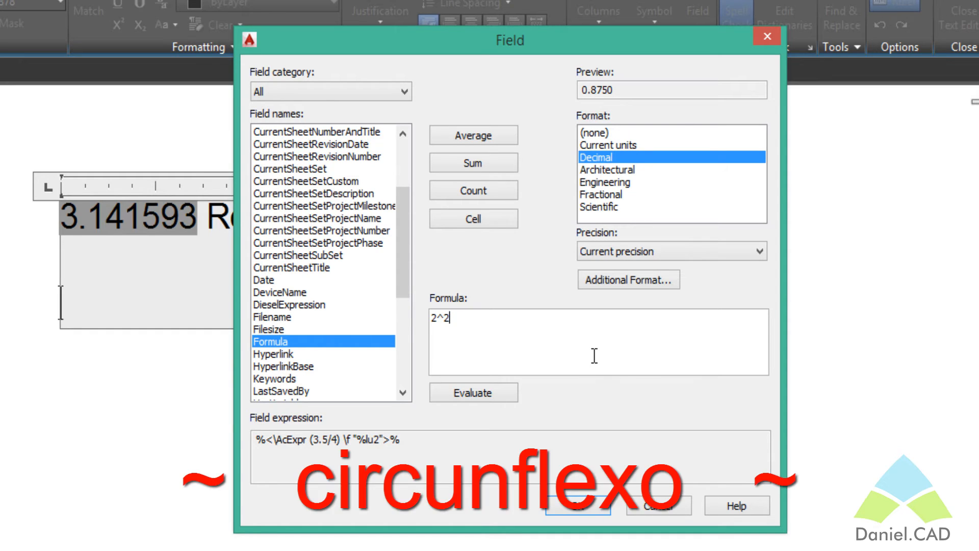
pyautogui.press('Return')
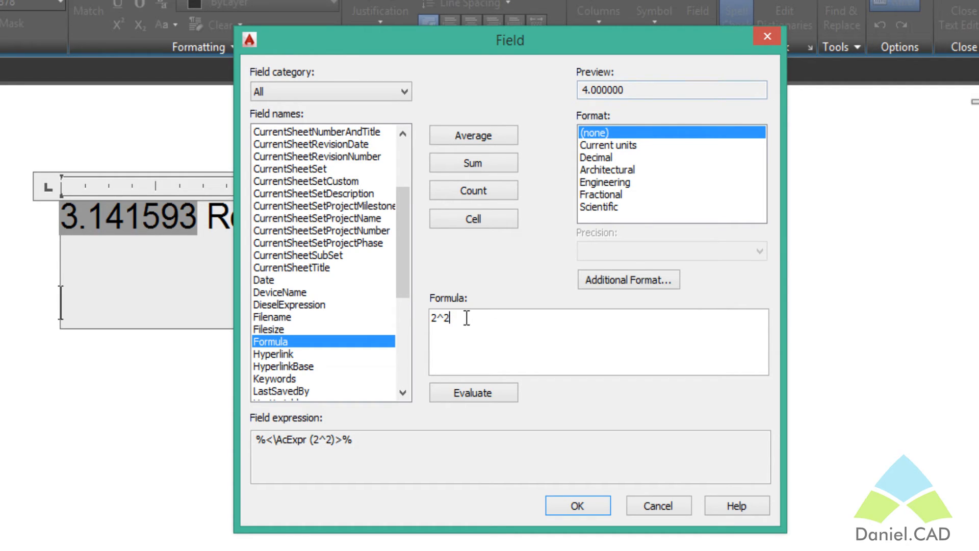
# Step: Change the exponent to 8 and the base to 4, evaluating the formula after each change
pyautogui.press('BackSpace')
pyautogui.write('8')
pyautogui.press('Return')
pyautogui.doubleClick(433, 318)
pyautogui.write('4')
pyautogui.press('Return')
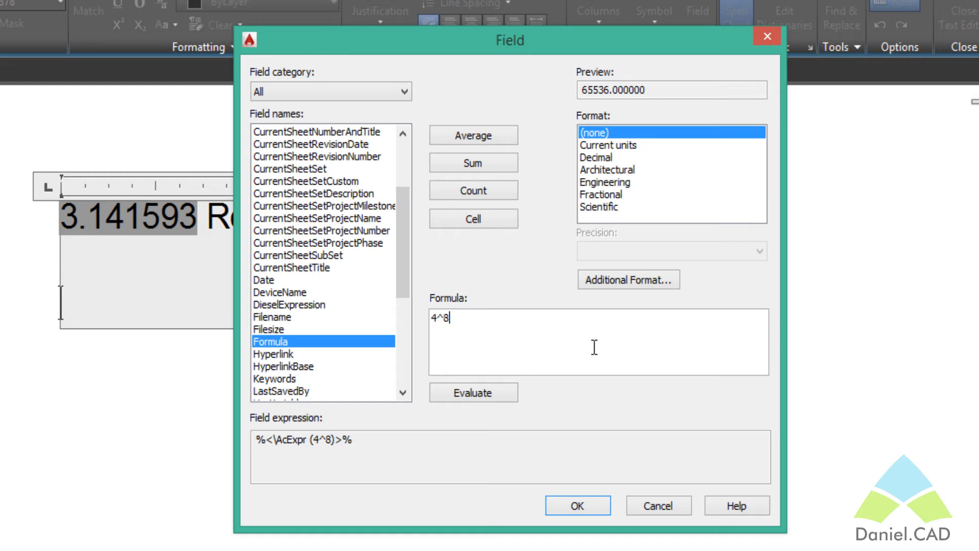
# Step: Replace the power formula with the constant pi
pyautogui.press('BackSpace')
pyautogui.press('BackSpace')
pyautogui.press('BackSpace')
pyautogui.write('pi')
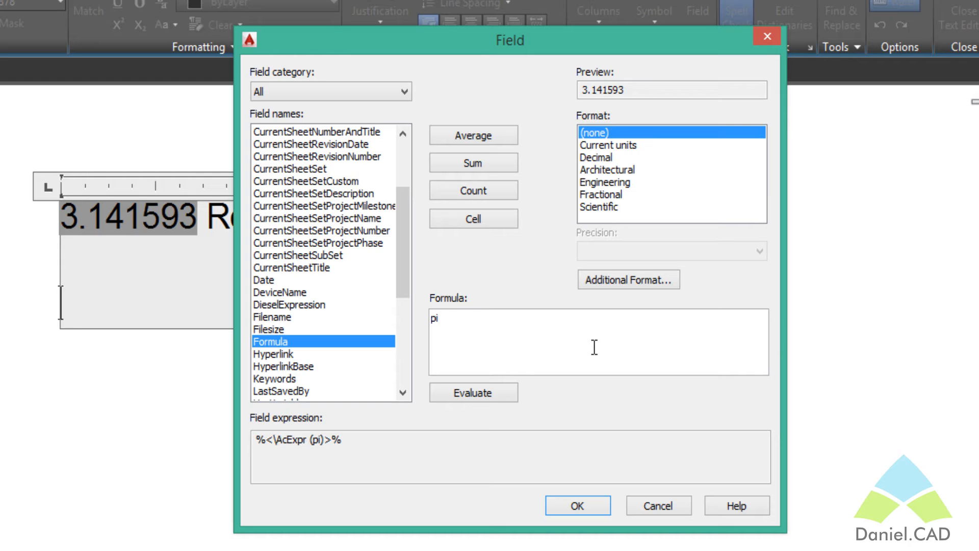
# Step: Raise pi to the power 2 in the formula and evaluate it, and change the exponent to (1/2)
pyautogui.write('^2')
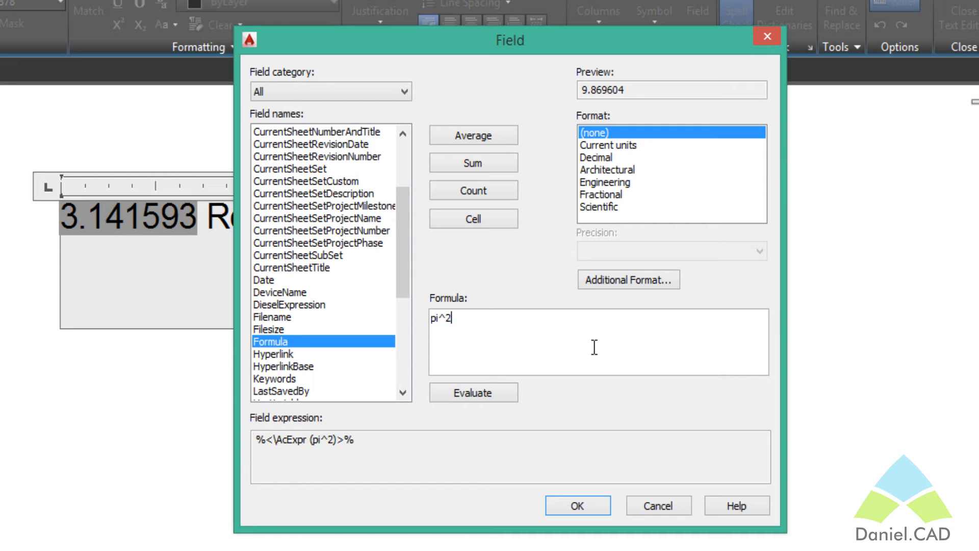
pyautogui.press('BackSpace')
pyautogui.write('(1/2)')
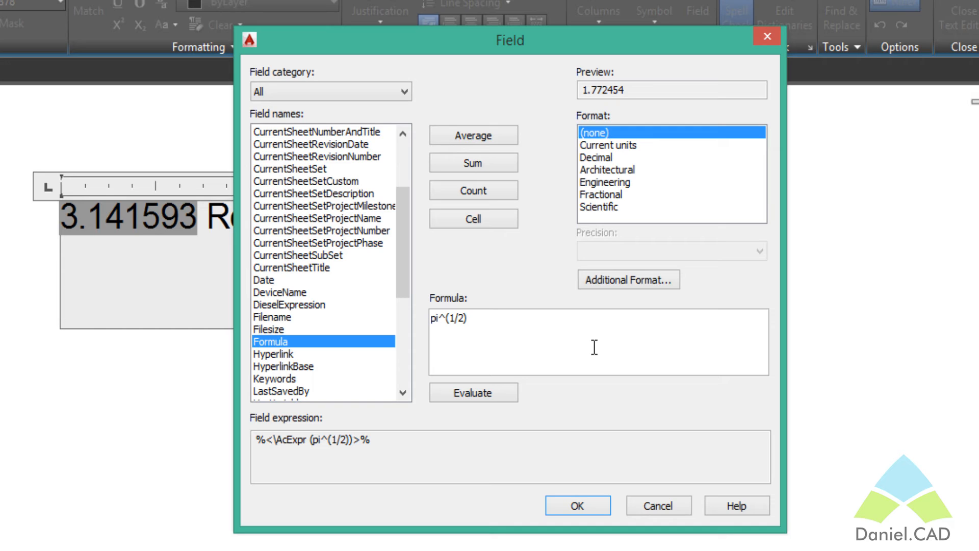
# Step: Write the exponent of pi as 0.5 and evaluate the formula in Decimal format
pyautogui.press('BackSpace')
pyautogui.press('BackSpace')
pyautogui.press('BackSpace')
pyautogui.press('BackSpace')
pyautogui.press('BackSpace')
pyautogui.write('0.5')
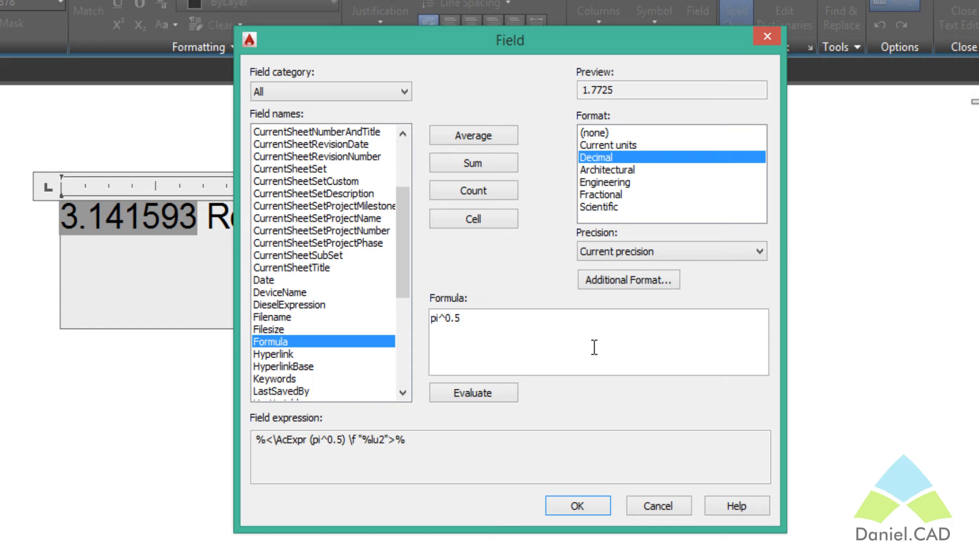
# Step: Replace the formula with 16^(1/2) and evaluate it
pyautogui.press('BackSpace')
pyautogui.press('BackSpace')
pyautogui.press('BackSpace')
pyautogui.press('BackSpace')
pyautogui.press('BackSpace')
pyautogui.press('BackSpace')
pyautogui.write('16^(1/2)')
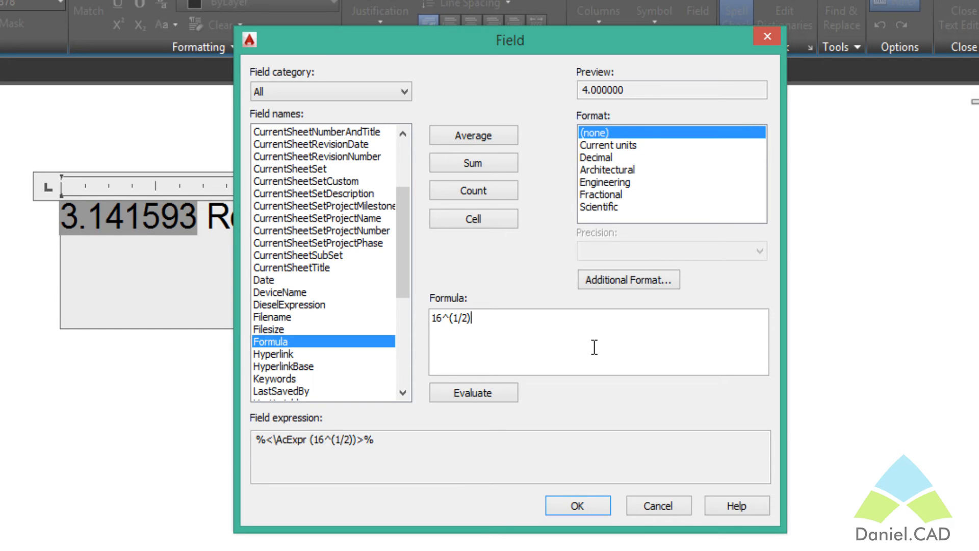
# Step: Change the exponent of 16 to the decimal 0.5 and evaluate the formula
pyautogui.press('BackSpace')
pyautogui.press('BackSpace')
pyautogui.press('BackSpace')
pyautogui.press('BackSpace')
pyautogui.press('BackSpace')
pyautogui.write('0.5')
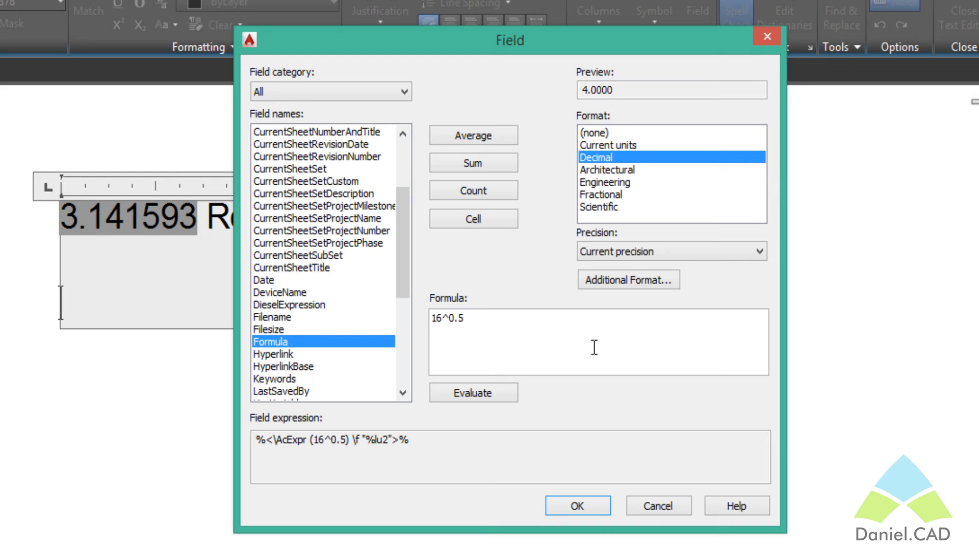
# Step: Replace the formula with the combined expression (pi^2)+(2*pi)+(pi^0.5) and evaluate it
pyautogui.hotkey('ctrl', 'a')
pyautogui.write('pi')
pyautogui.press('Home')
pyautogui.write('(')
pyautogui.press('End')
pyautogui.write('^2)+(2*pi)+(')
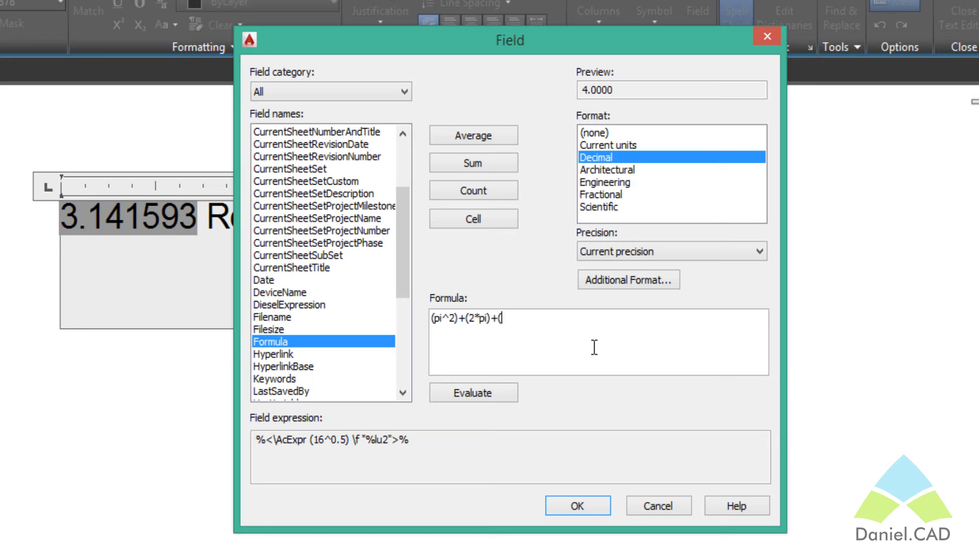
pyautogui.write('pi^0.5')
pyautogui.write(')')
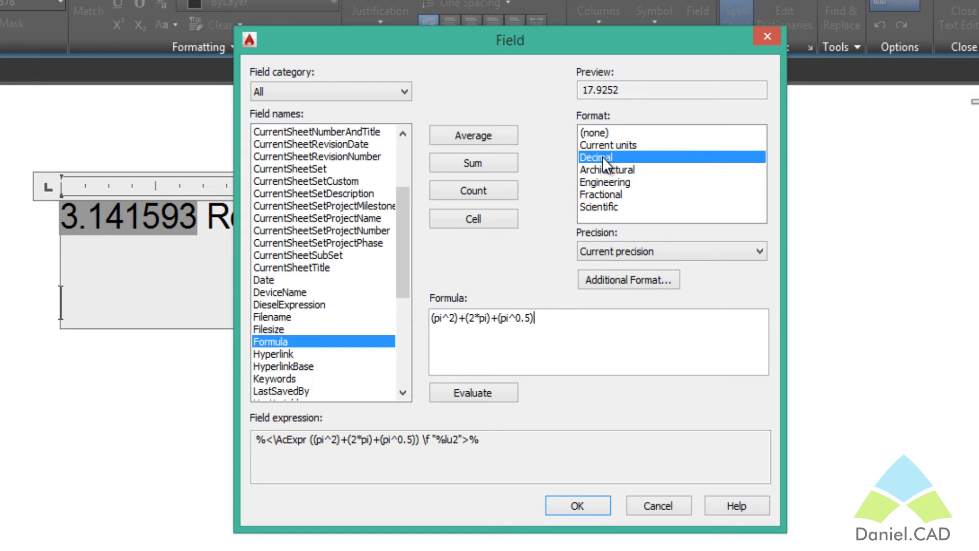
# Step: Preview the formula result in Engineering, Fractional and Scientific format, and return to Decimal
pyautogui.click(619, 184)
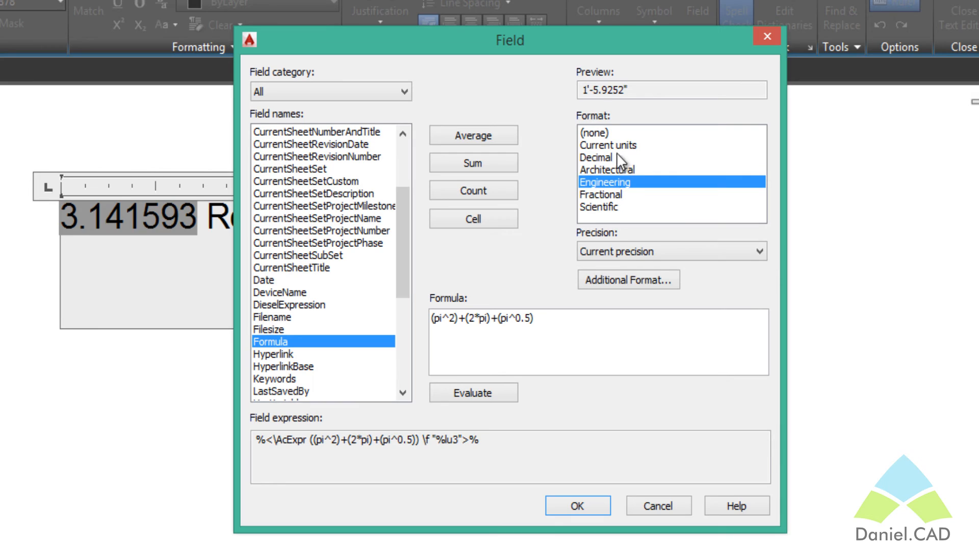
pyautogui.click(607, 195)
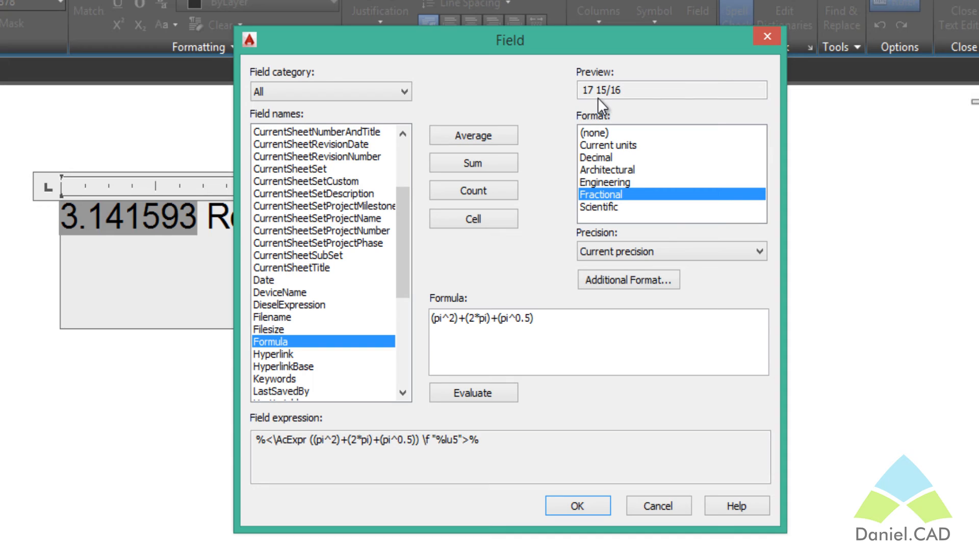
pyautogui.click(597, 207)
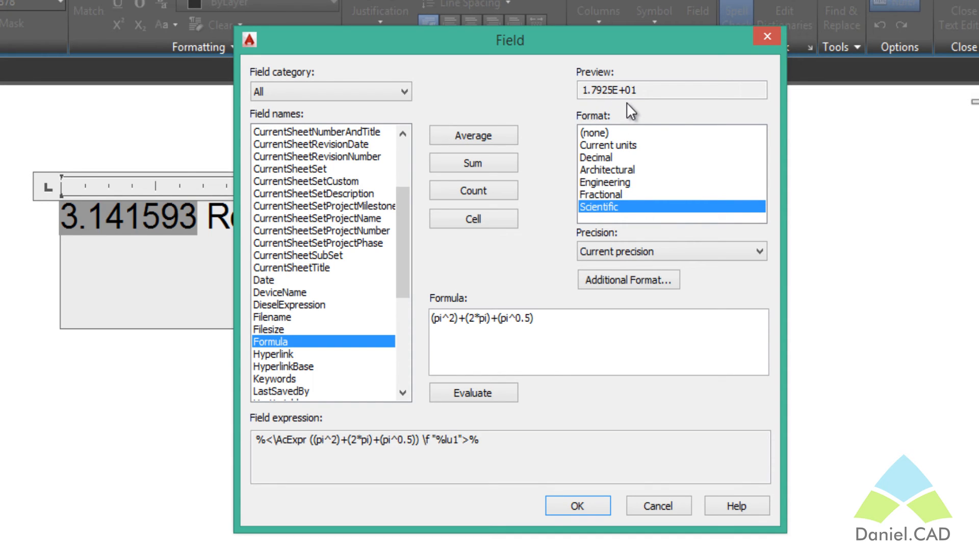
pyautogui.click(613, 158)
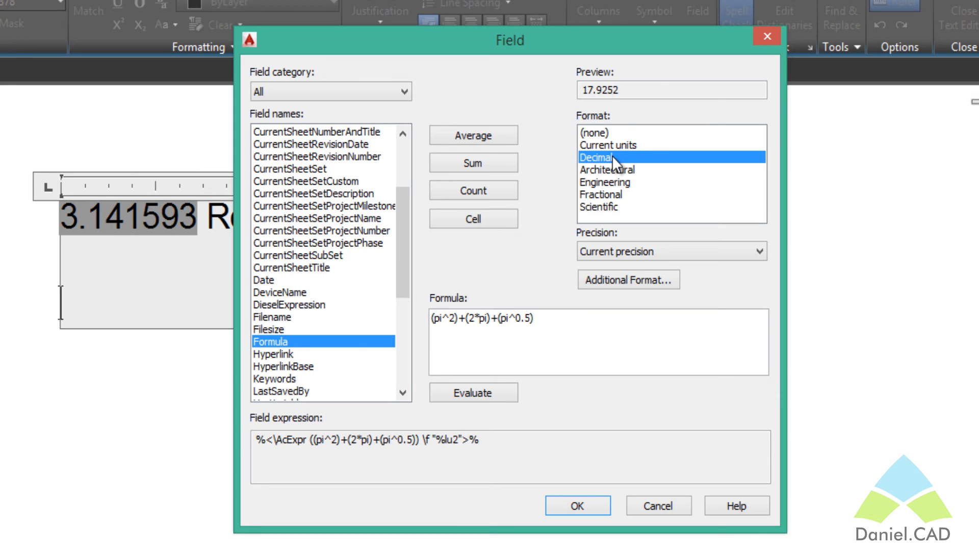
# Step: Preview the decimal result with a precision of 0.0 and with a precision of 0.00000000
pyautogui.click(612, 246)
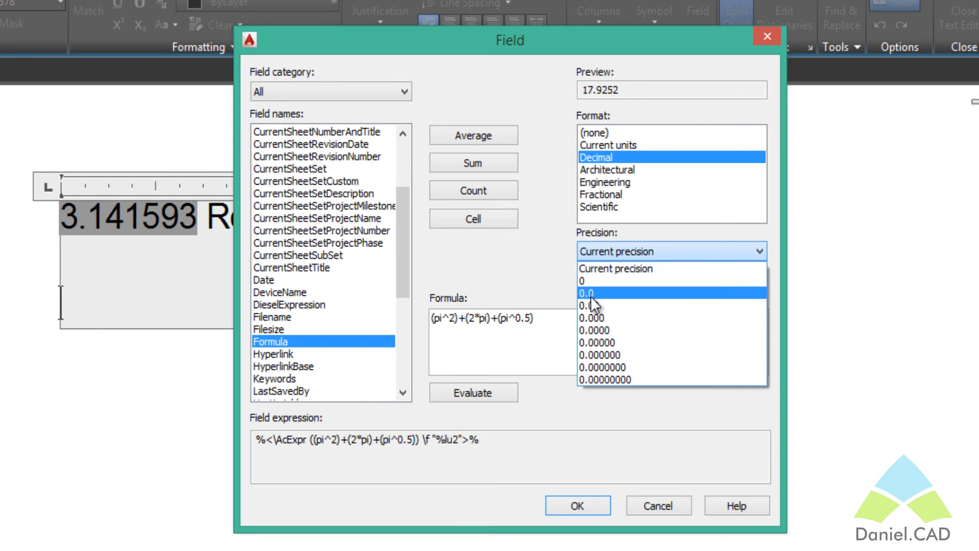
pyautogui.click(591, 294)
pyautogui.click(624, 253)
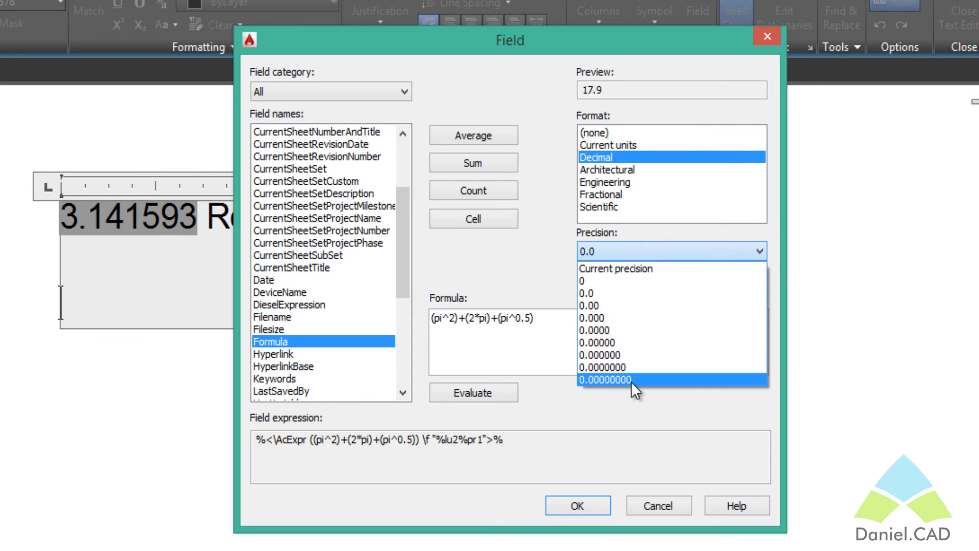
pyautogui.click(631, 380)
pyautogui.click(631, 246)
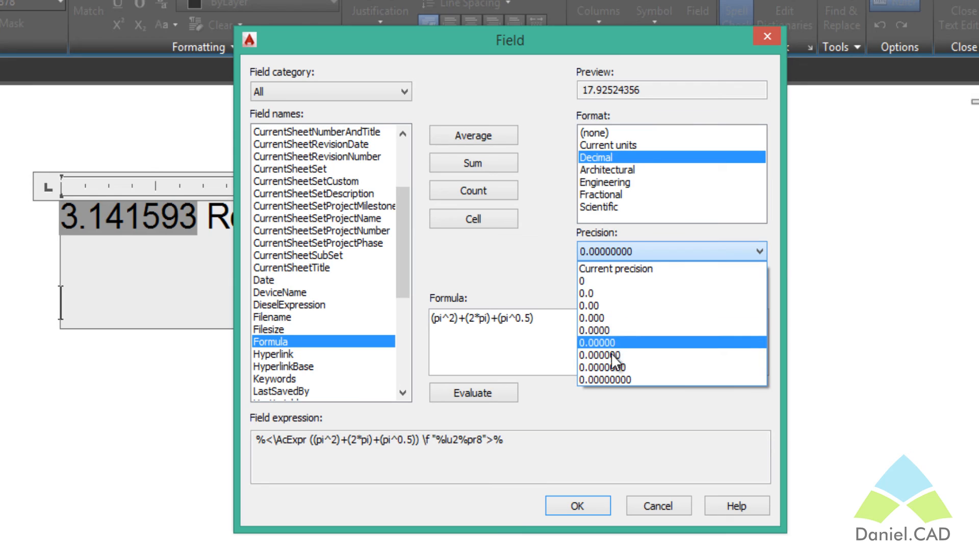
pyautogui.click(606, 378)
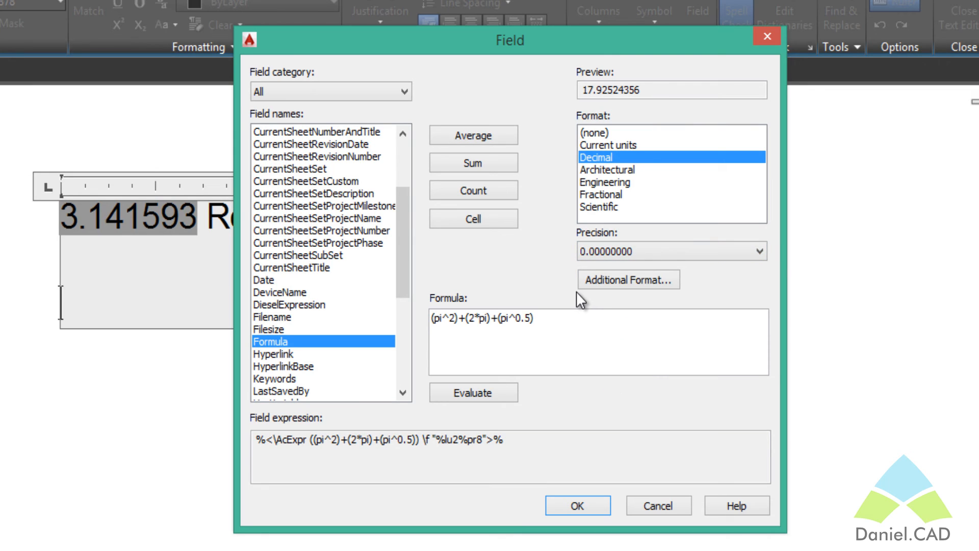
# Step: Set the decimal precision to 0.000 and insert the formula field into the text
pyautogui.click(638, 256)
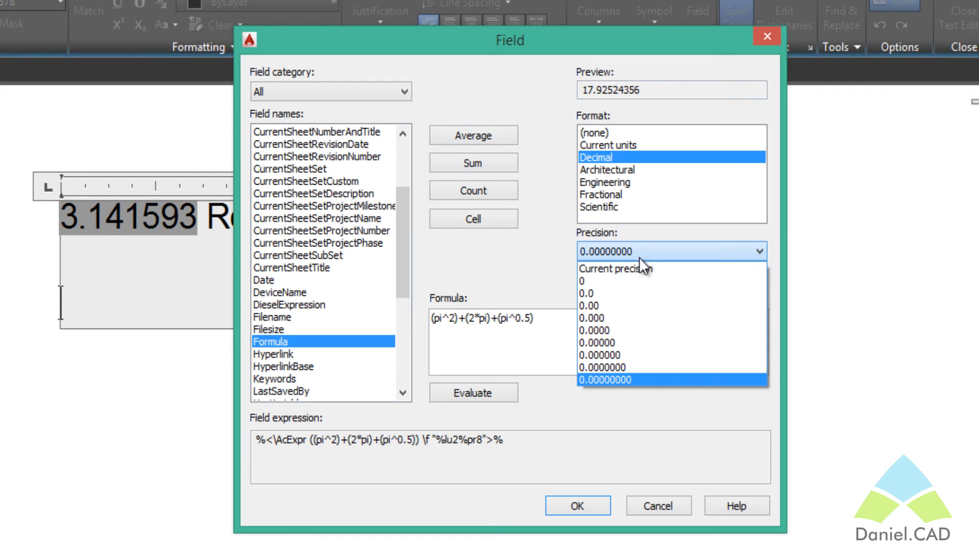
pyautogui.click(614, 322)
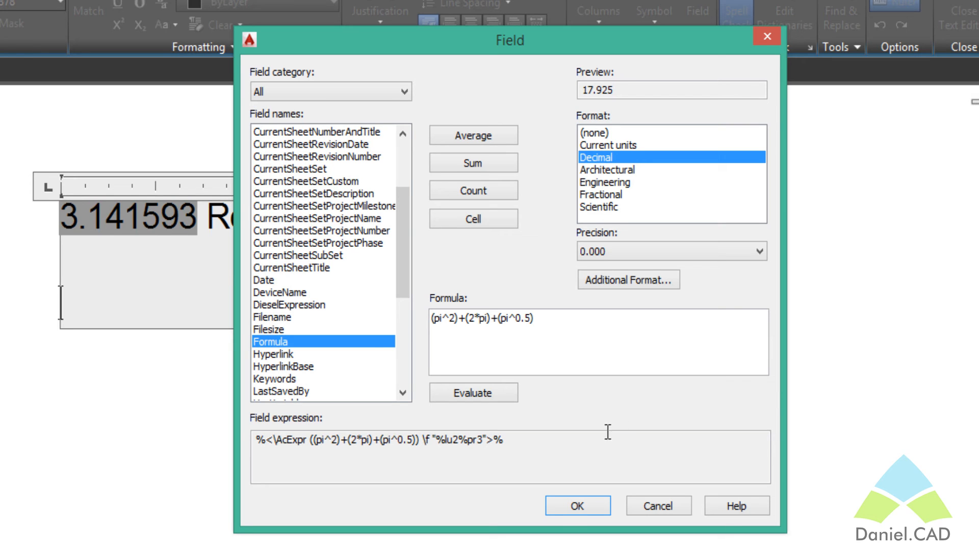
pyautogui.click(570, 506)
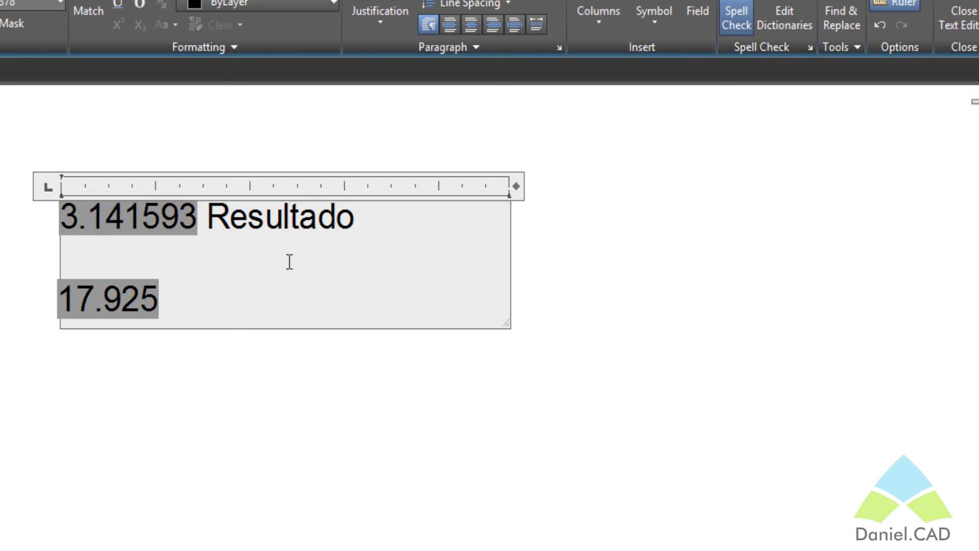
# Step: Edit the inserted formula field so its first term reads pi^6, and apply the change
pyautogui.doubleClick(112, 302)
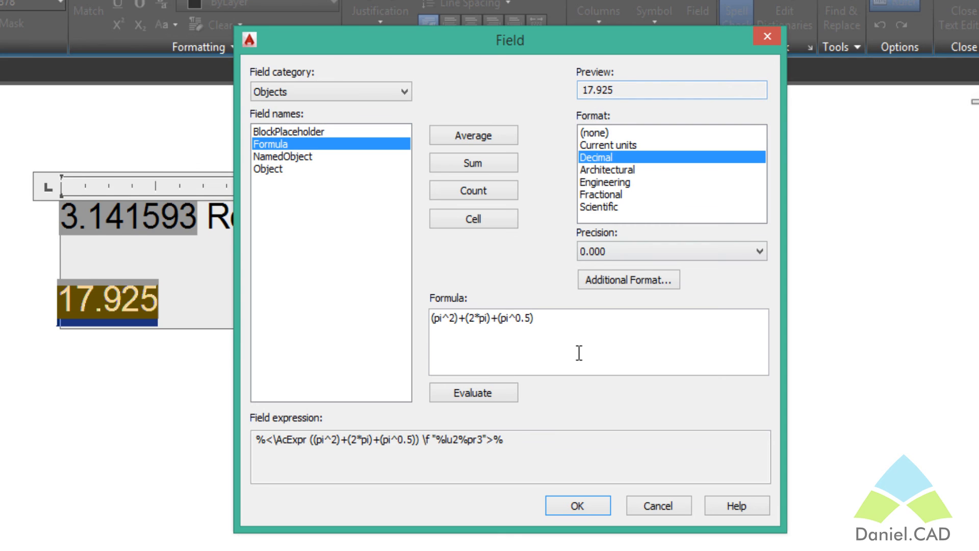
pyautogui.click(449, 320)
pyautogui.press('Delete')
pyautogui.write('6')
pyautogui.click(579, 325)
pyautogui.click(574, 504)
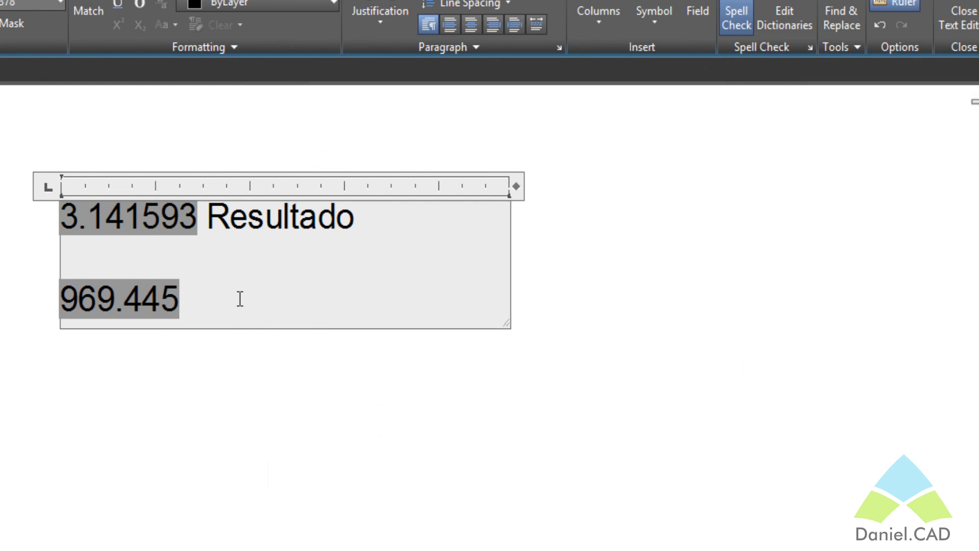
# Step: Add the plain text line =10+2 below the formula field, leaving a blank line between, and finish editing the text
pyautogui.press('Return')
pyautogui.press('Return')
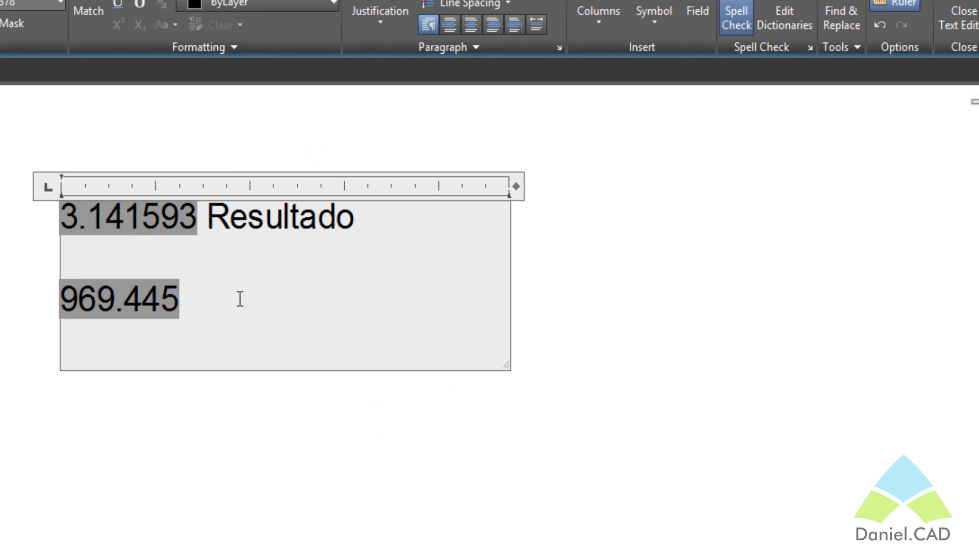
pyautogui.write('=')
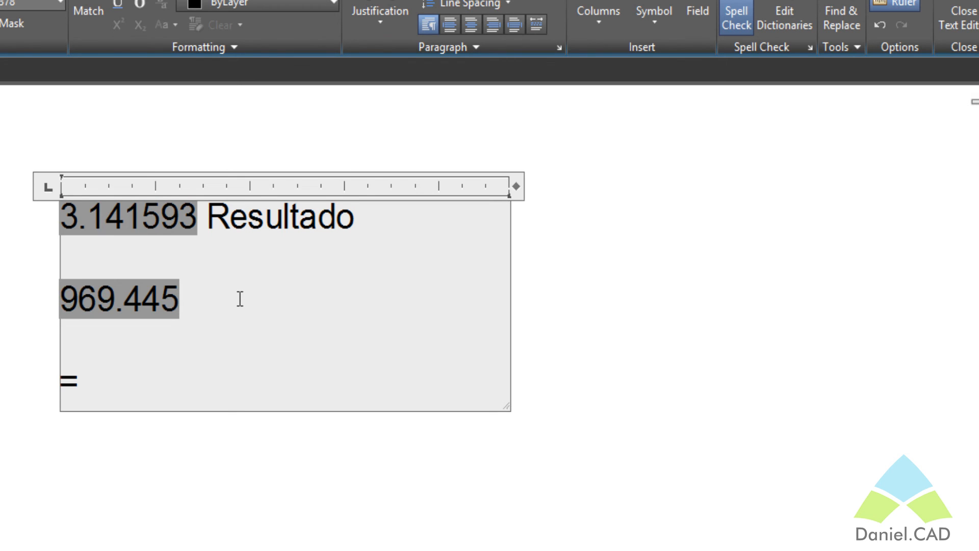
pyautogui.write('10+2')
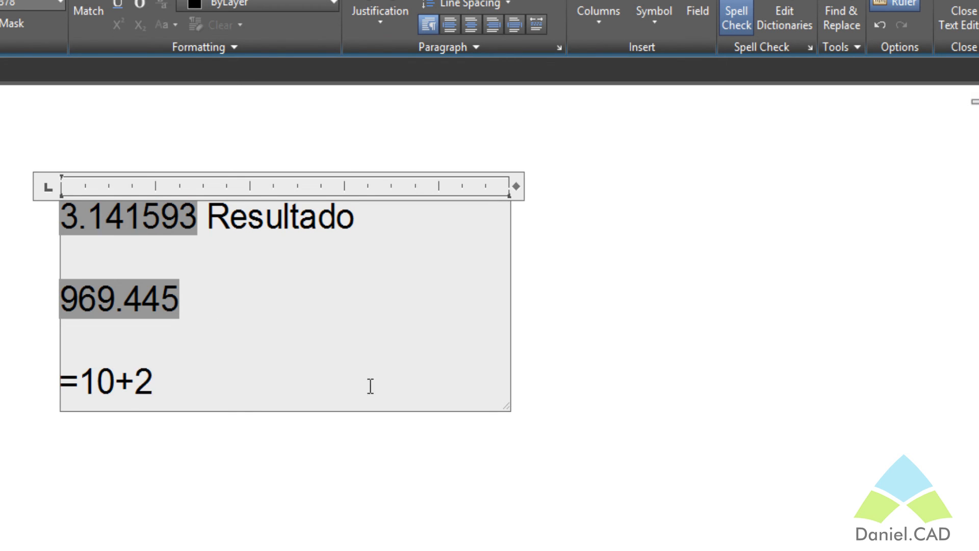
pyautogui.click(528, 346)
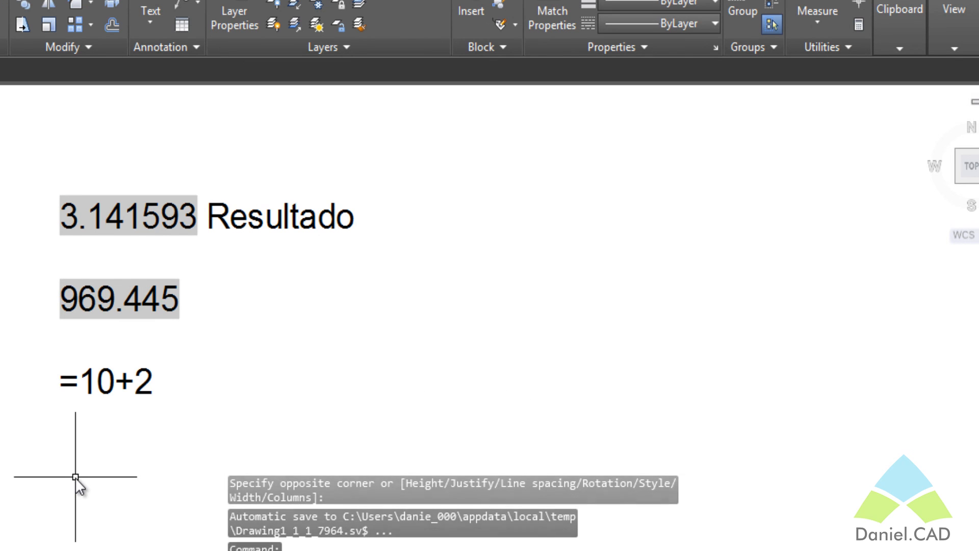
# Step: Reopen the multiline text, look at the empty Formula field in the field settings, and close both without changes
pyautogui.moveTo(161, 371); pyautogui.dragTo(283, 376, button='middle')
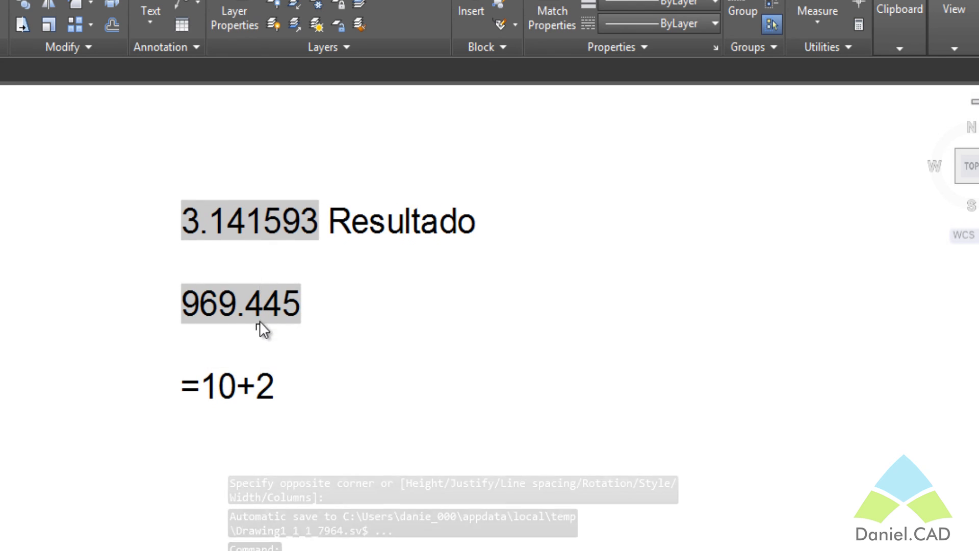
pyautogui.doubleClick(259, 312)
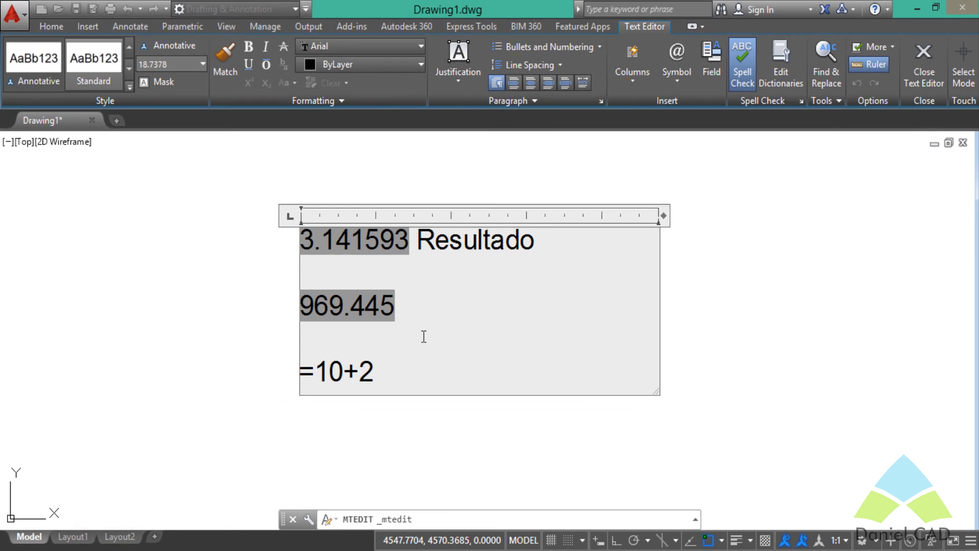
pyautogui.click(711, 64)
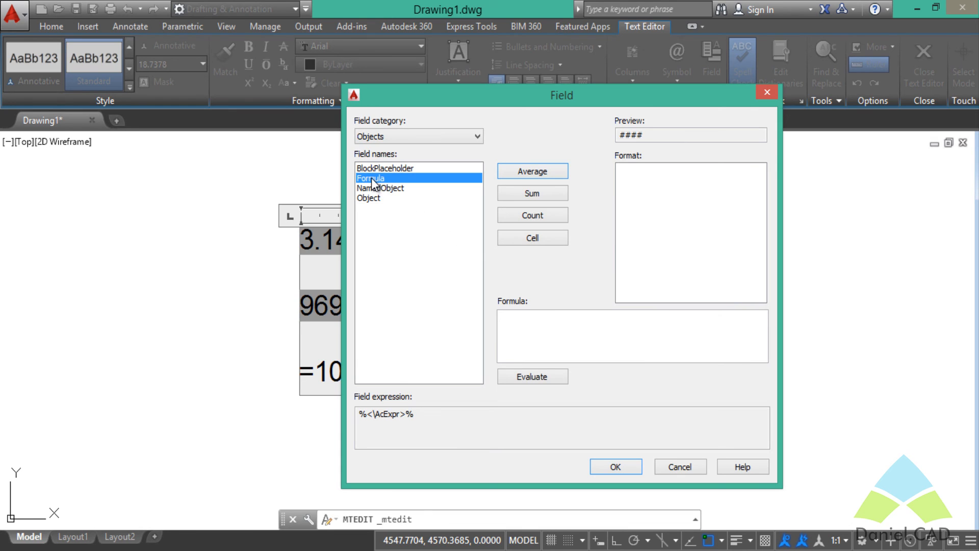
pyautogui.click(672, 467)
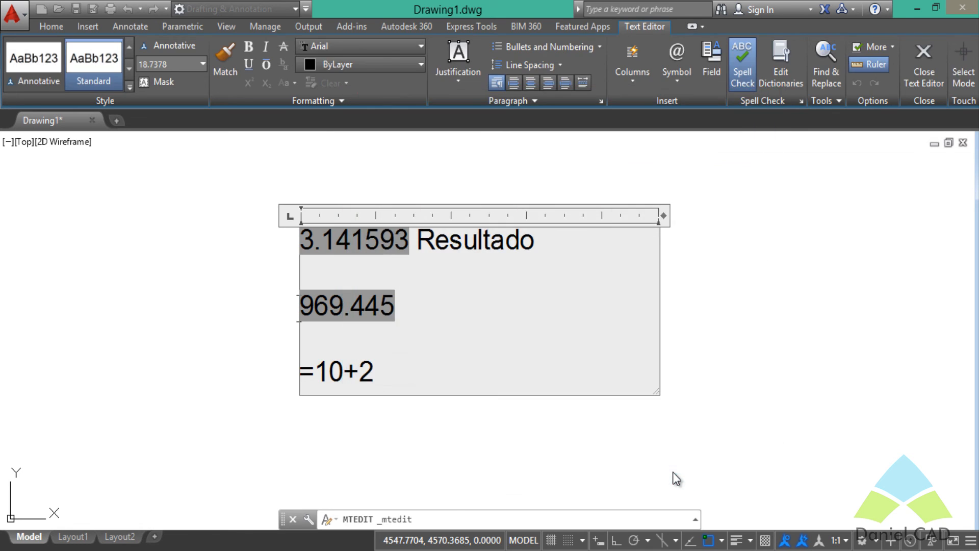
pyautogui.click(692, 330)
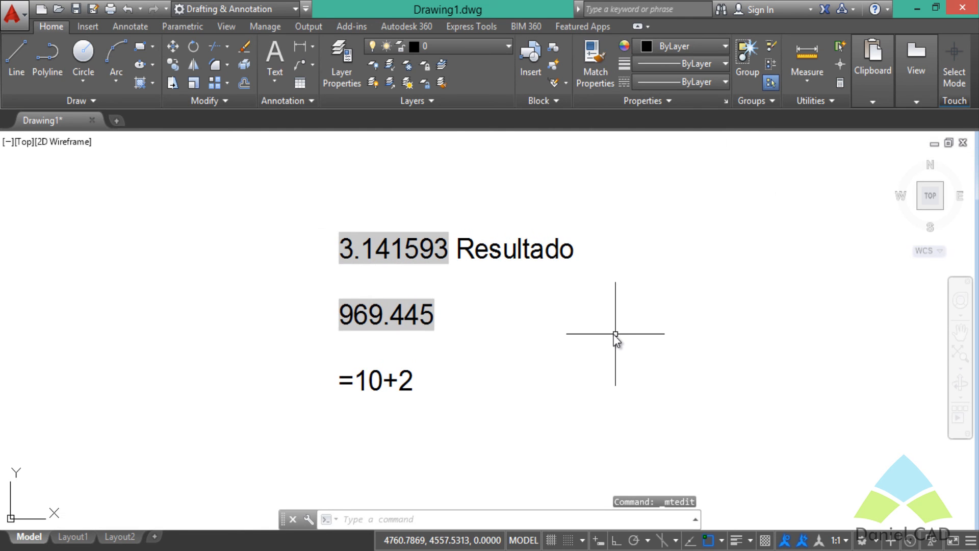
pyautogui.moveTo(553, 332); pyautogui.dragTo(599, 341, button='middle')
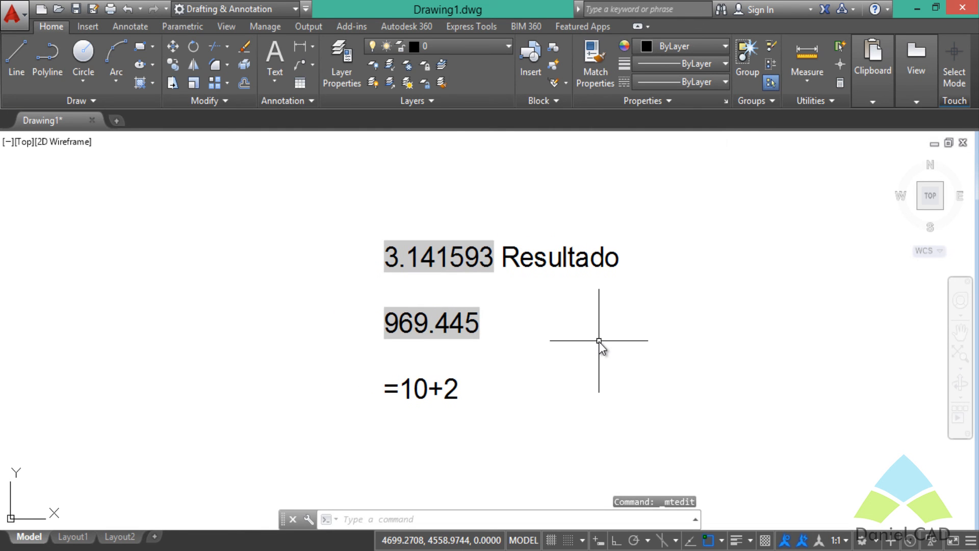